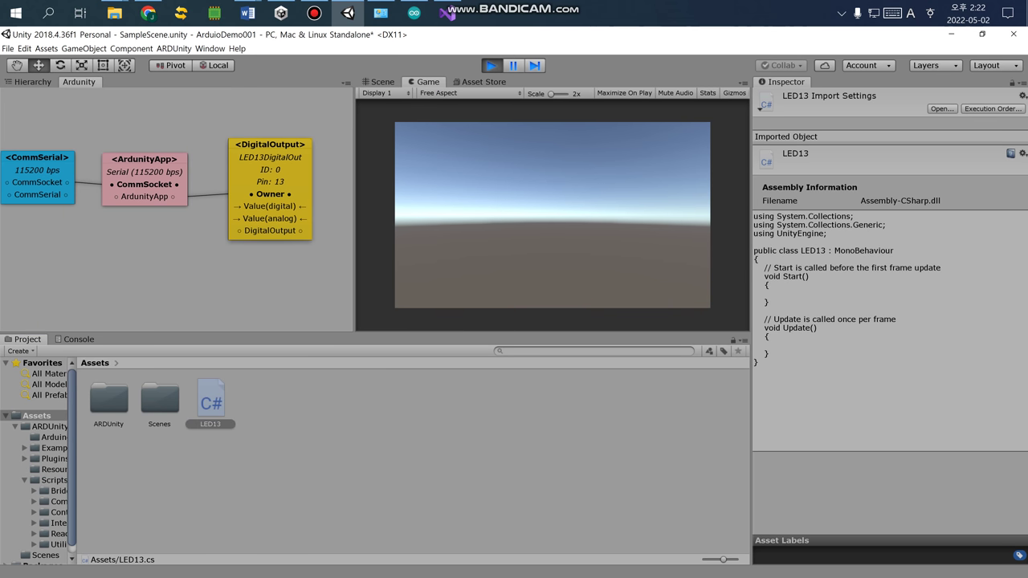
- Remove the DigitalOutput, ArdunityApp and CommSerial nodes via Remove, then switch to the Hierarchy
left_click(270, 157)
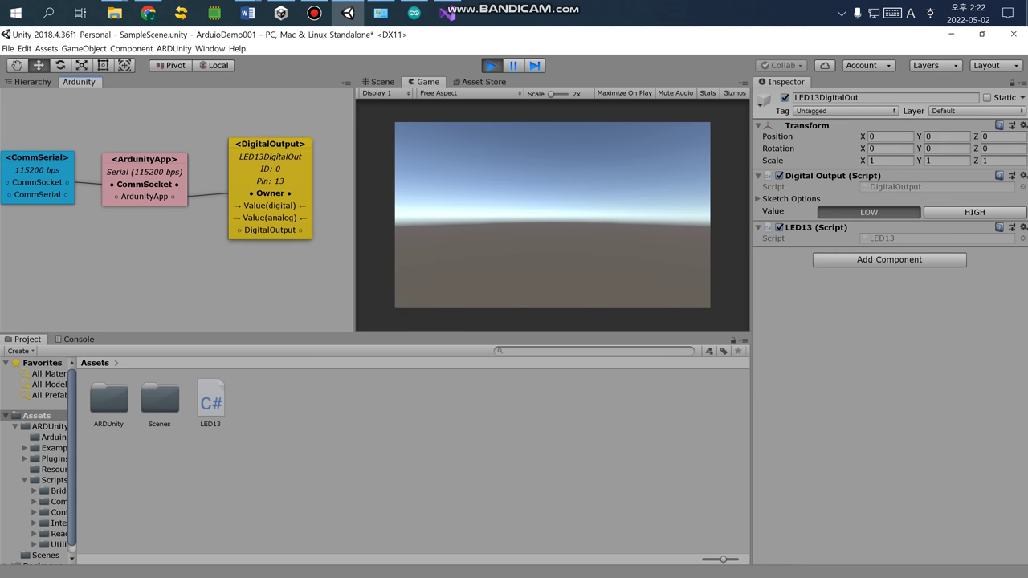
right_click(253, 164)
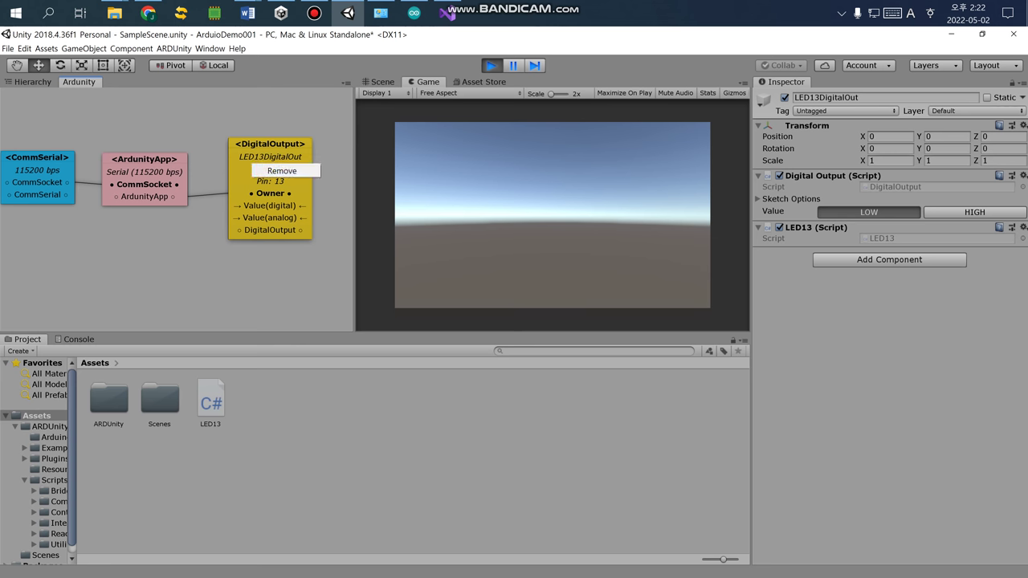
left_click(273, 170)
right_click(160, 186)
left_click(189, 193)
right_click(60, 173)
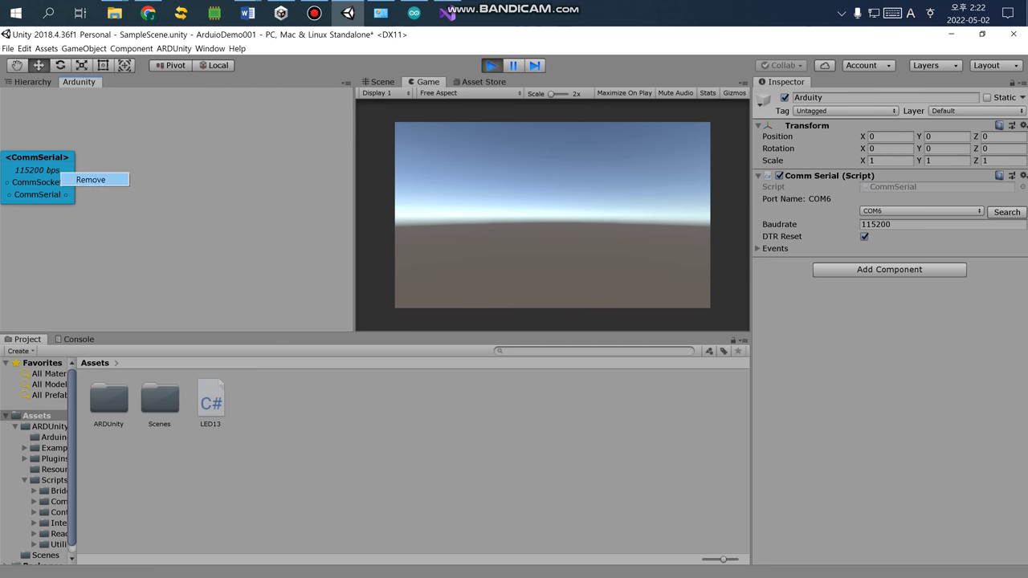
left_click(90, 180)
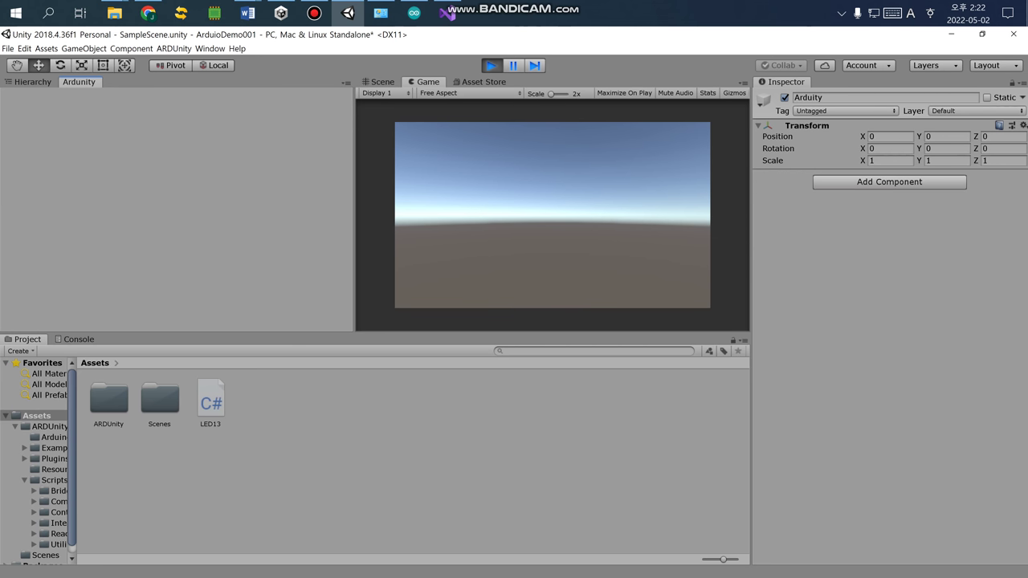
left_click(32, 82)
- Delete the old Arduity object and create a new empty GameObject in the scene
right_click(56, 138)
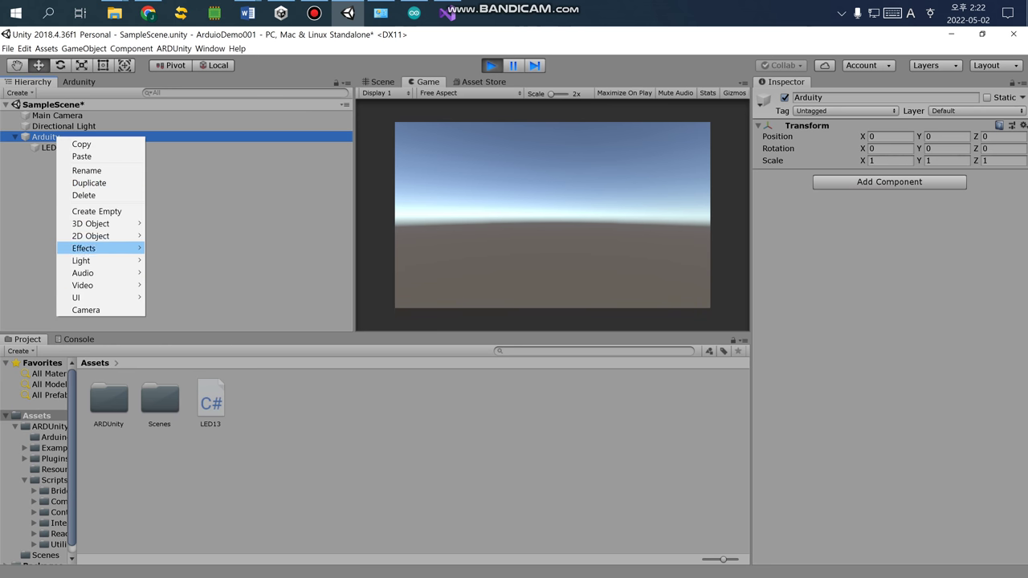
left_click(84, 196)
right_click(113, 191)
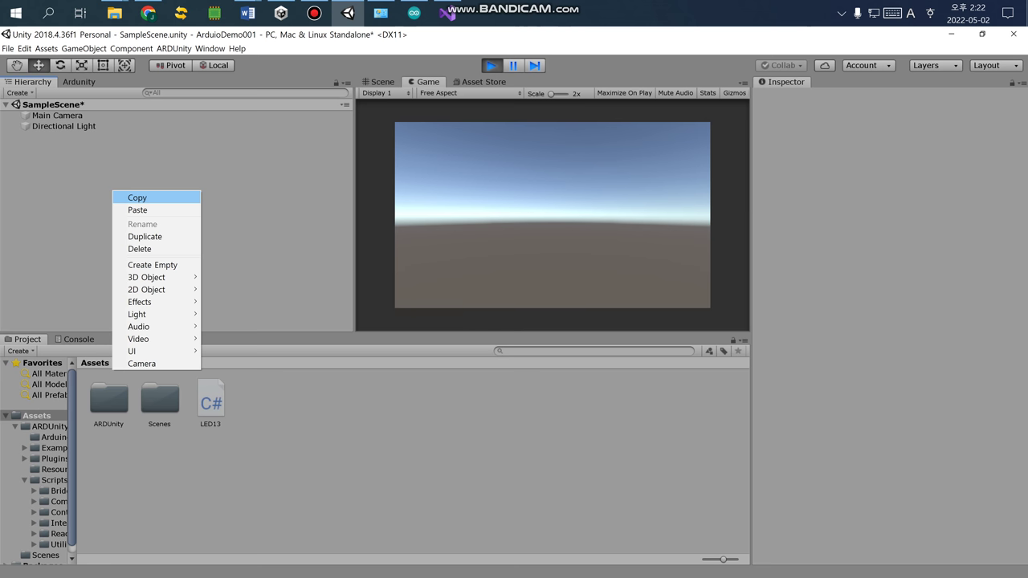
right_click(208, 212)
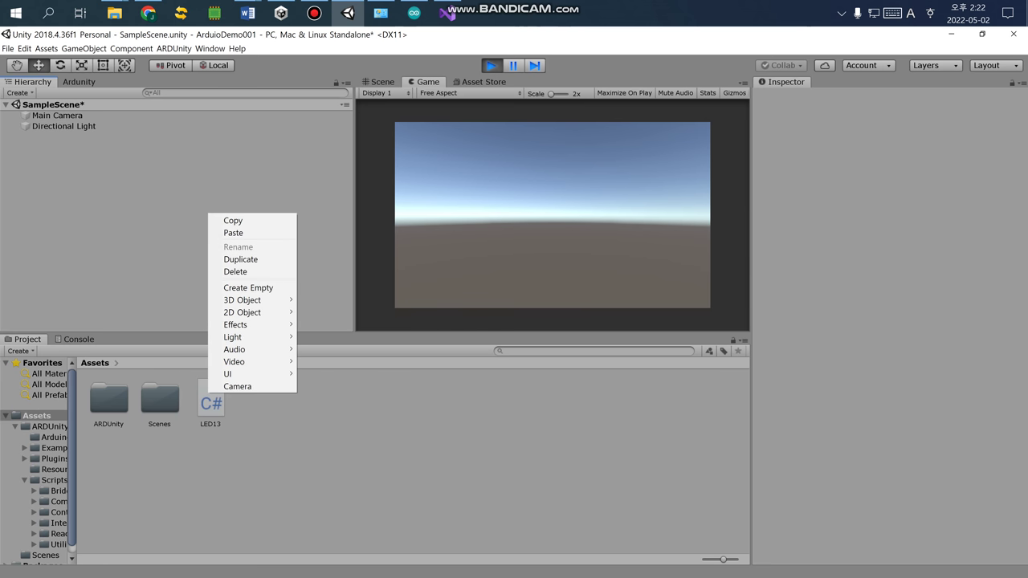
left_click(248, 288)
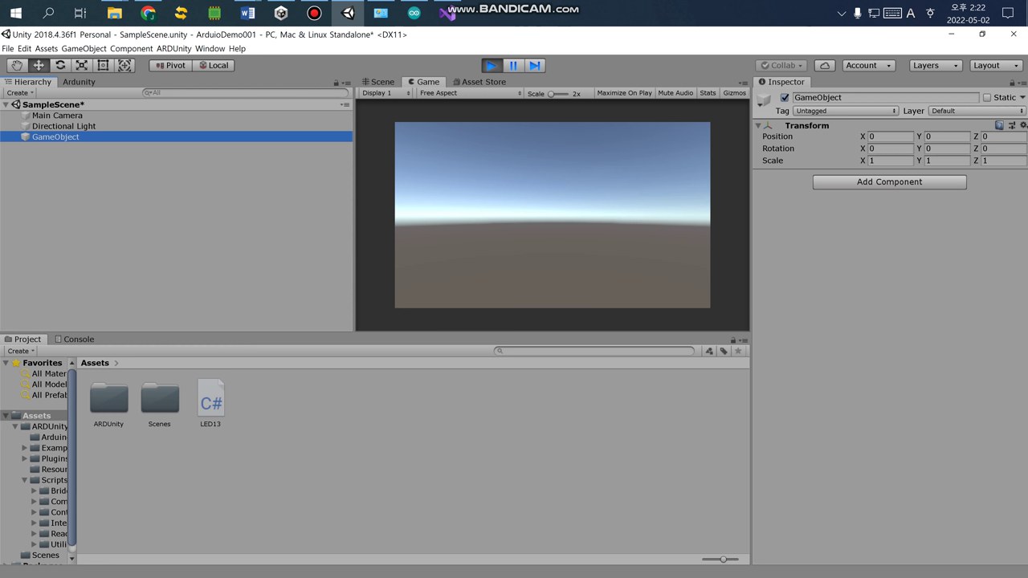
- Rename the new GameObject to 'Ardunity' in the Inspector
left_click(817, 97)
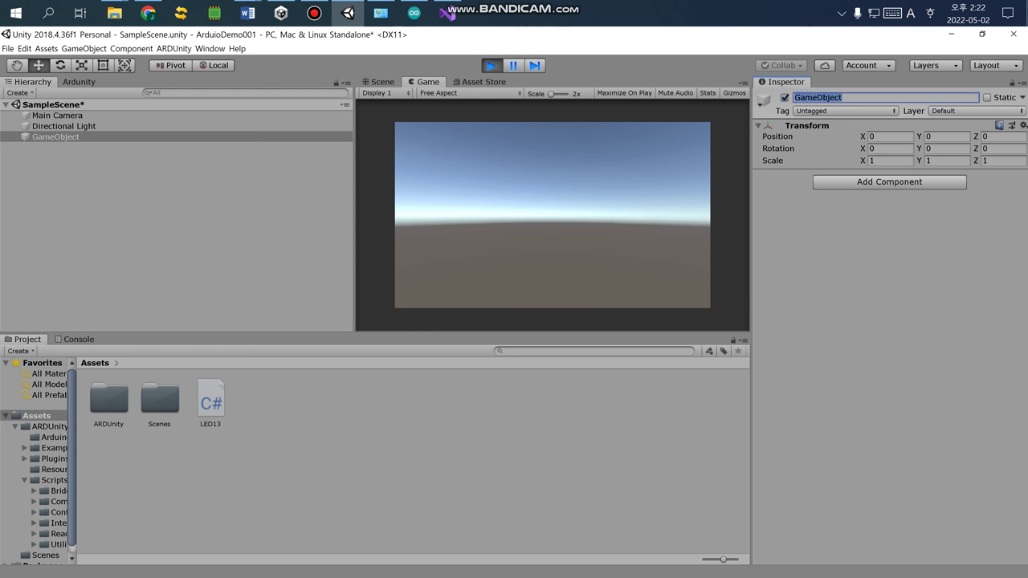
type("Aru")
key("BackSpace")
type("du")
type("nity")
- Confirm the Ardunity name, add ARDUnity > CommSocket > CommSerial, and set Port Name to COM6
key("Return")
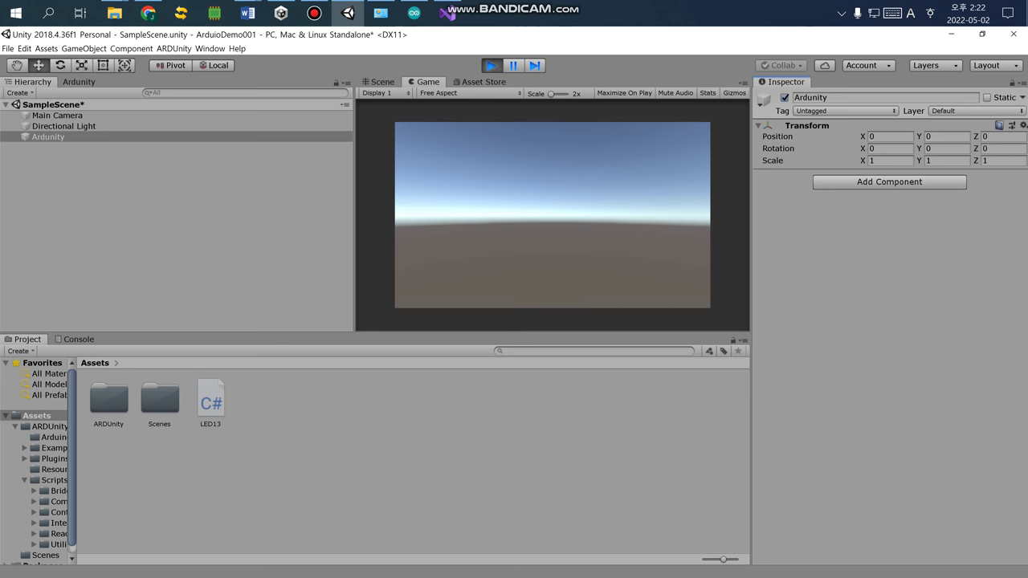
key("ctrl+shift+a")
key("Down")
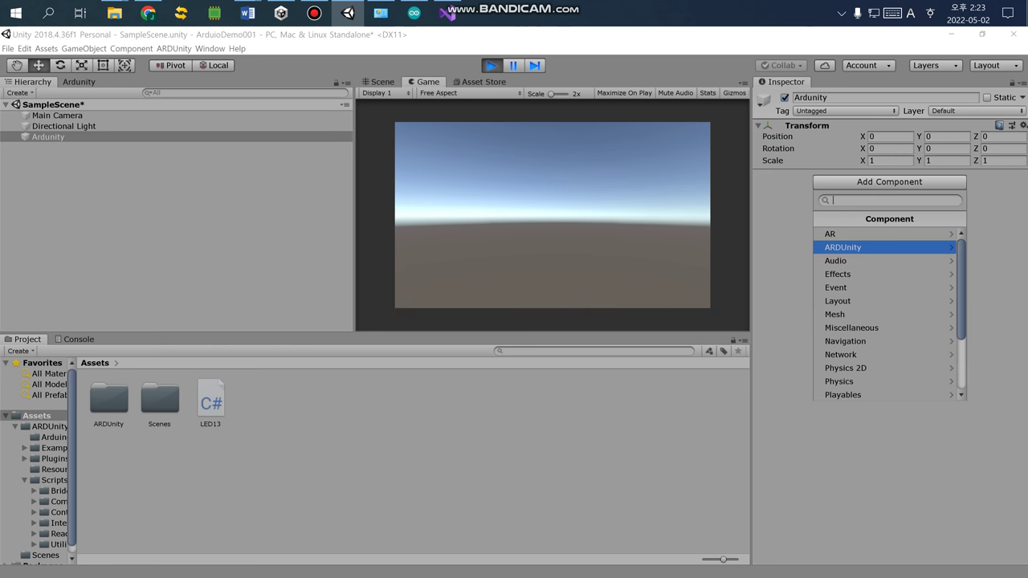
key("Return")
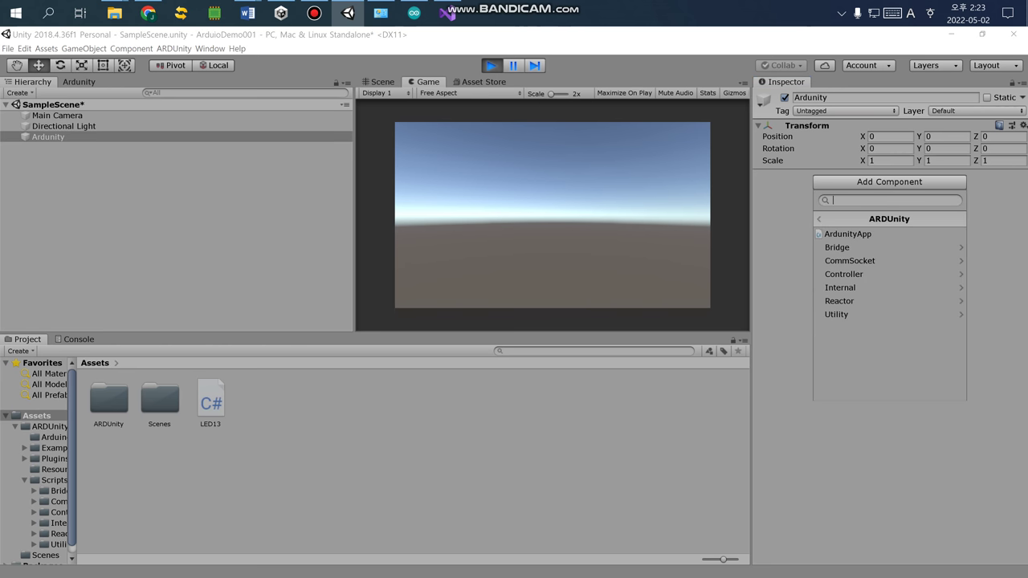
key("Down")
key("Down")
key("Down")
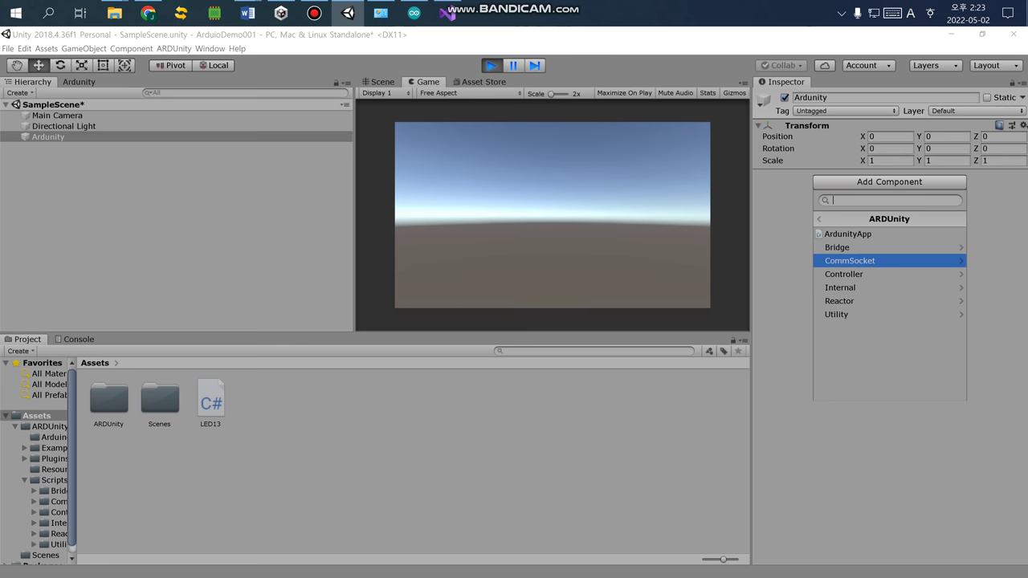
key("Return")
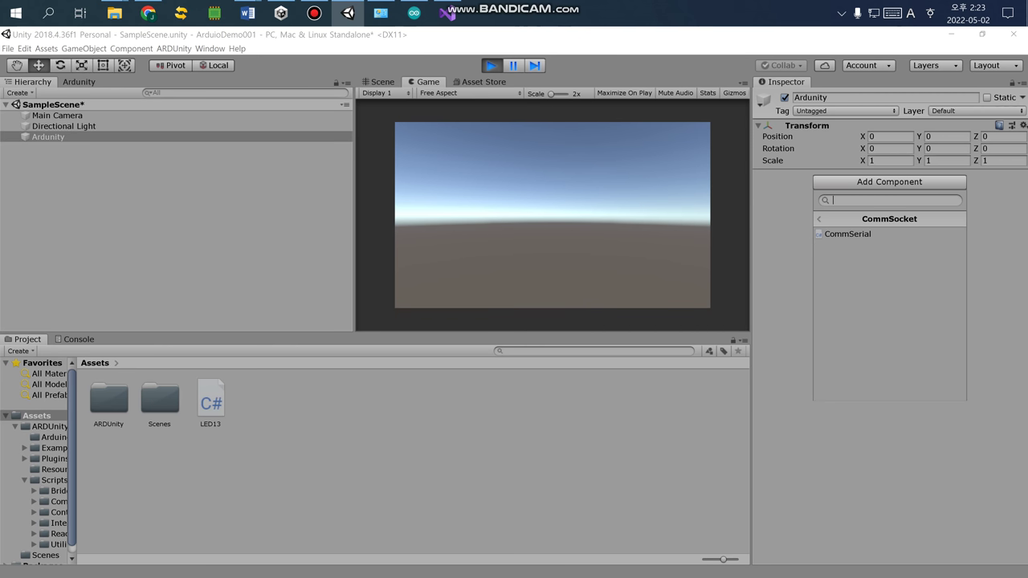
key("Down")
key("Return")
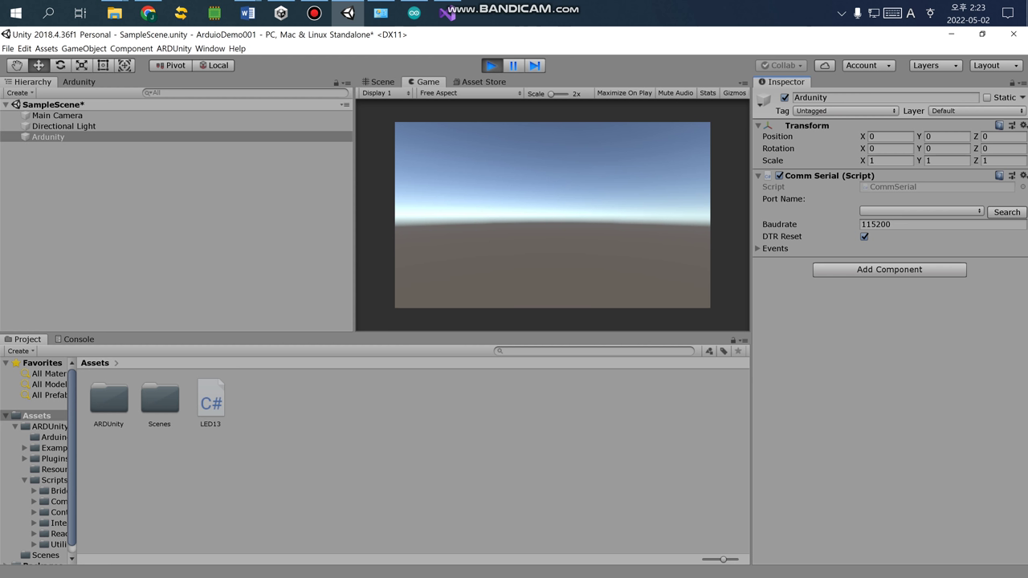
left_click(921, 211)
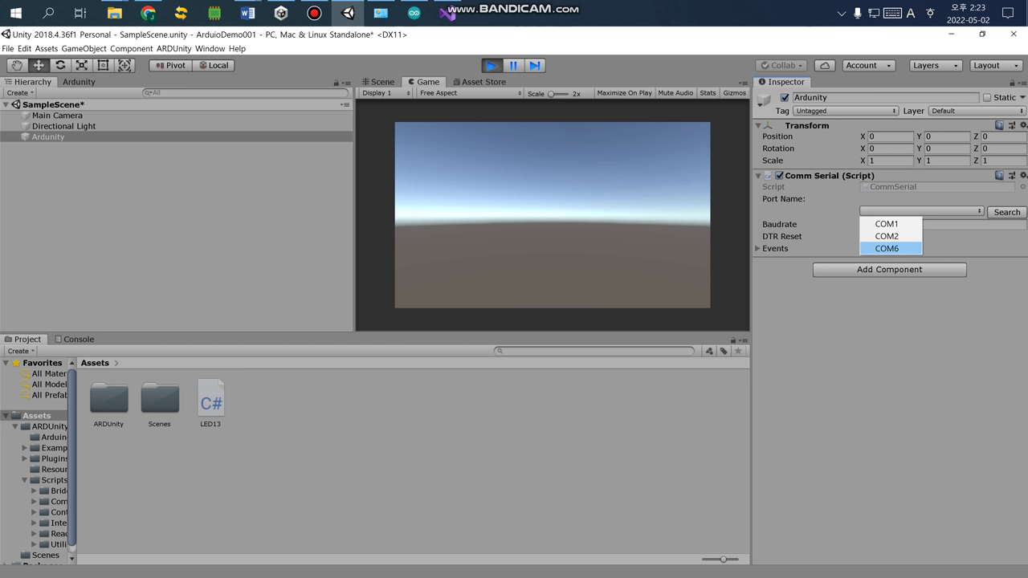
left_click(887, 248)
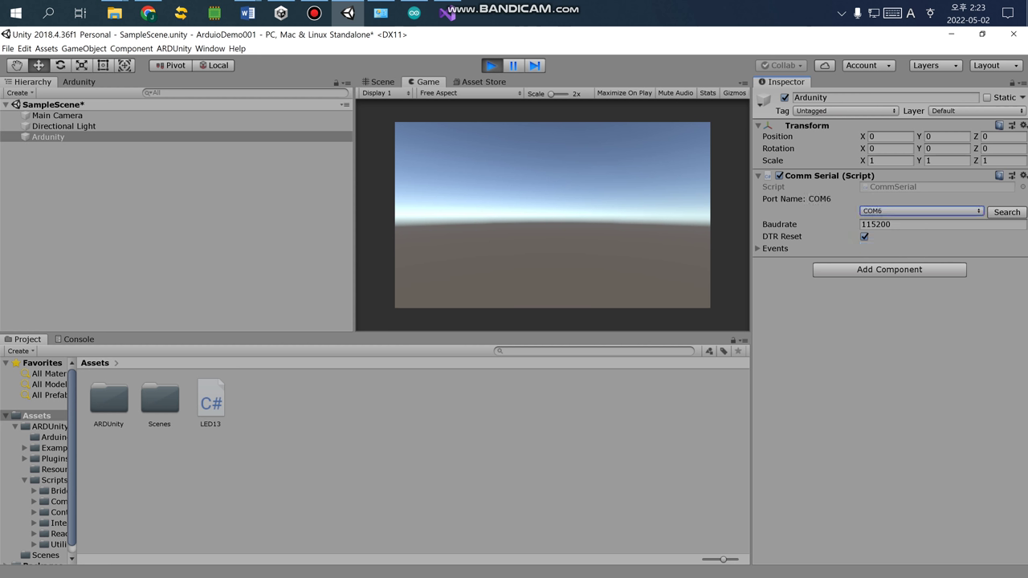
- Open ARDUnity > Wire Editor and drag the CommSerial node out of the corner
key("Tab")
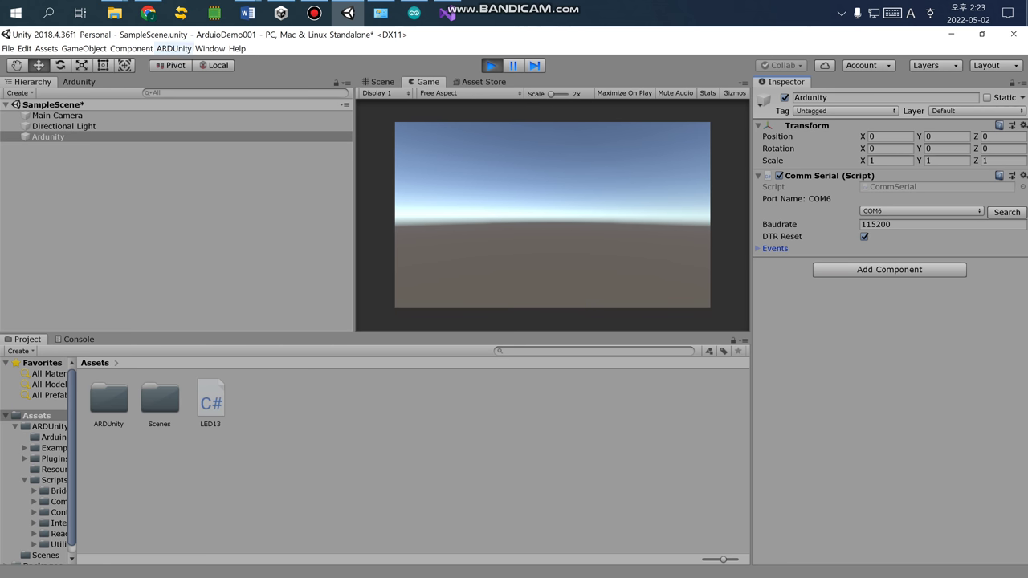
left_click(173, 48)
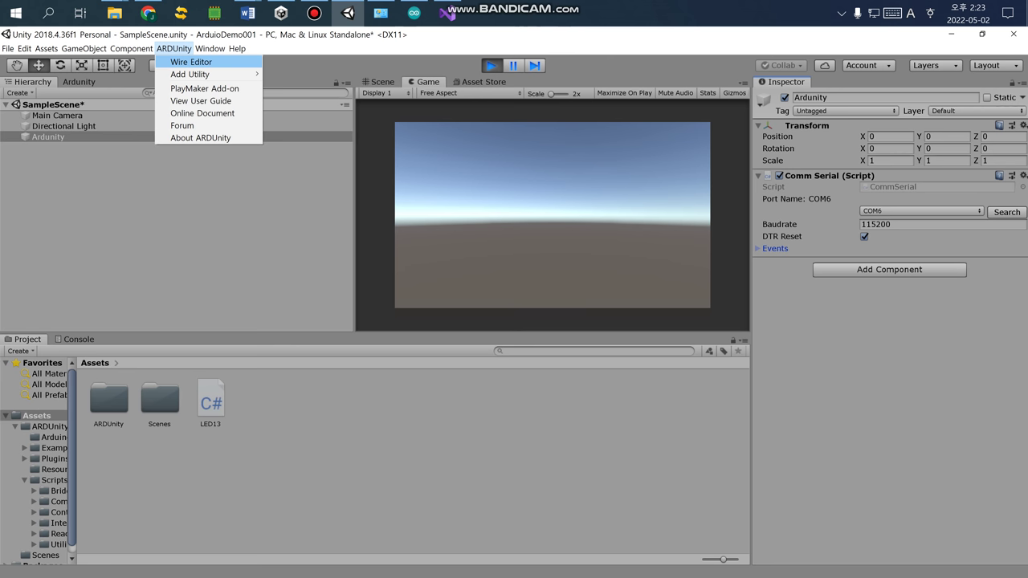
left_click(192, 62)
mouse_move(36, 94)
left_mouse_down()
mouse_move(93, 98)
mouse_move(113, 147)
left_mouse_up()
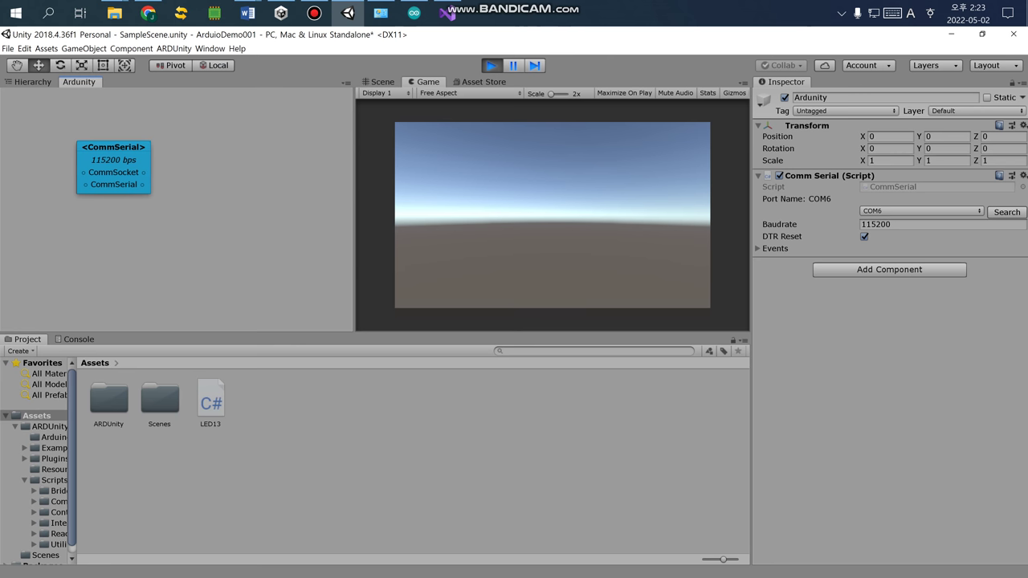
mouse_move(113, 146)
left_mouse_down()
mouse_move(163, 155)
mouse_move(107, 148)
left_mouse_up()
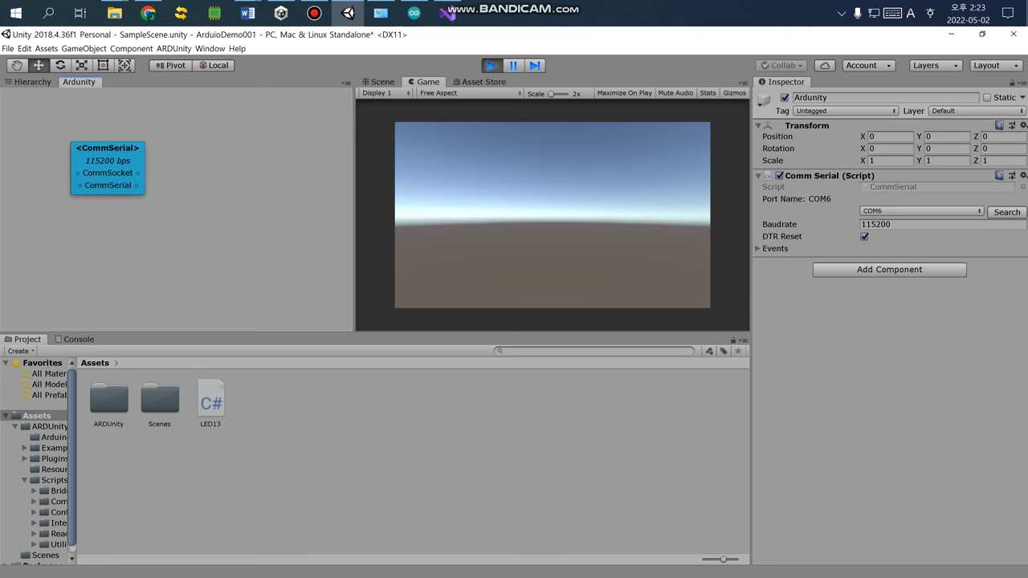
- Browse the ARDUnity Controller and CommSocket component categories in Add Component
left_click(889, 269)
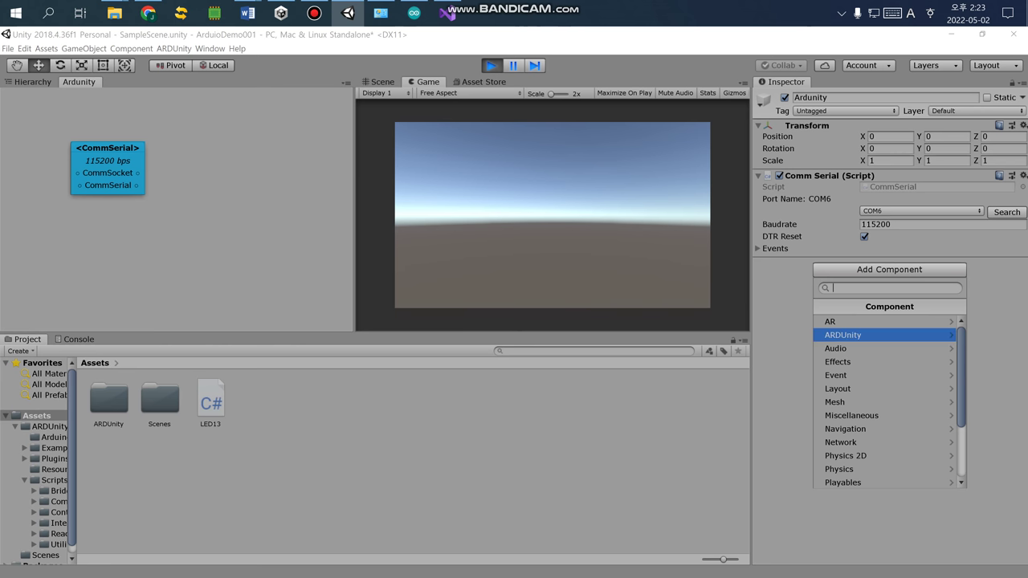
left_click(883, 334)
key("Down")
key("Down")
key("Down")
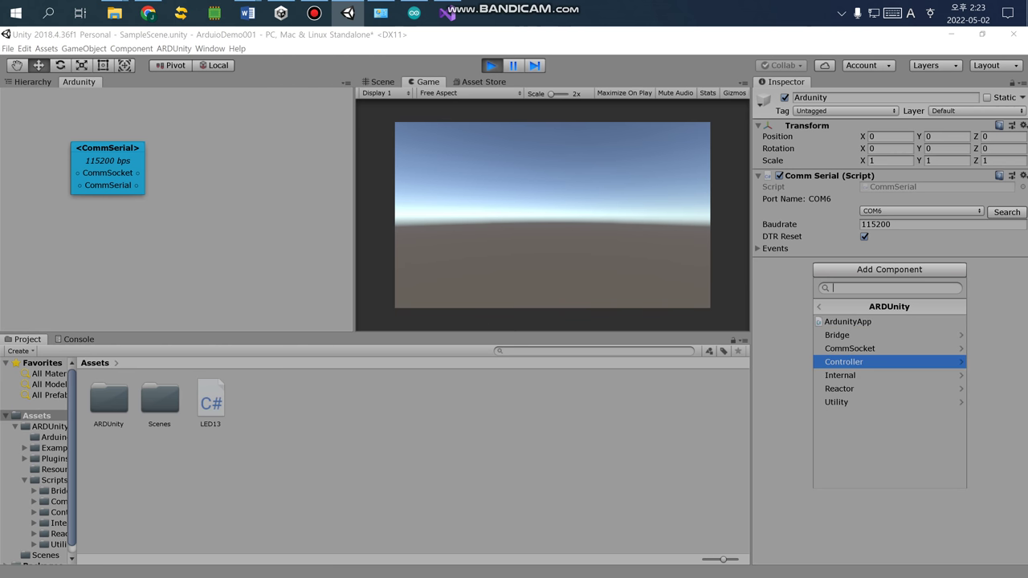
key("Right")
key("Up")
key("Up")
key("Up")
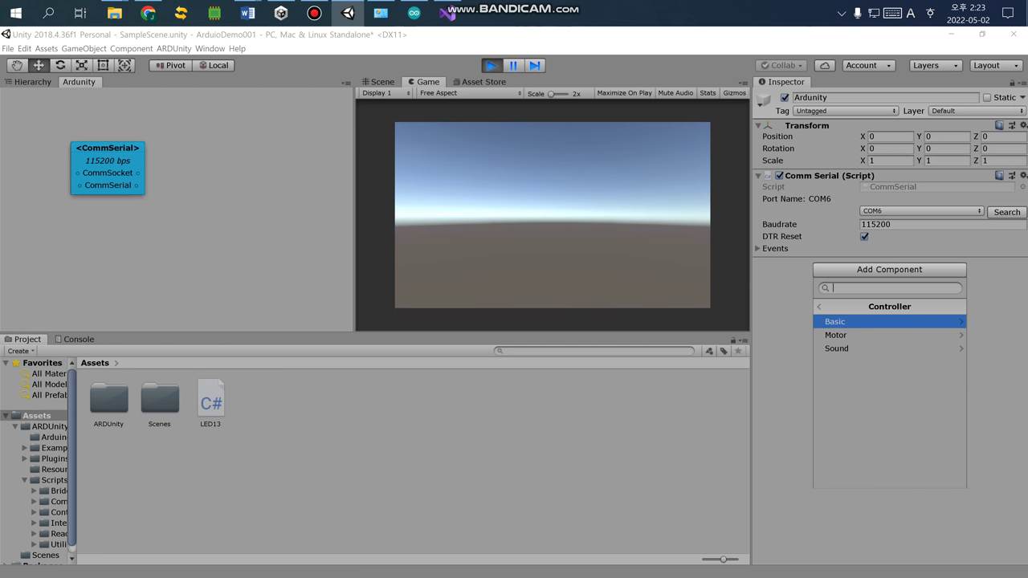
key("Left")
key("Up")
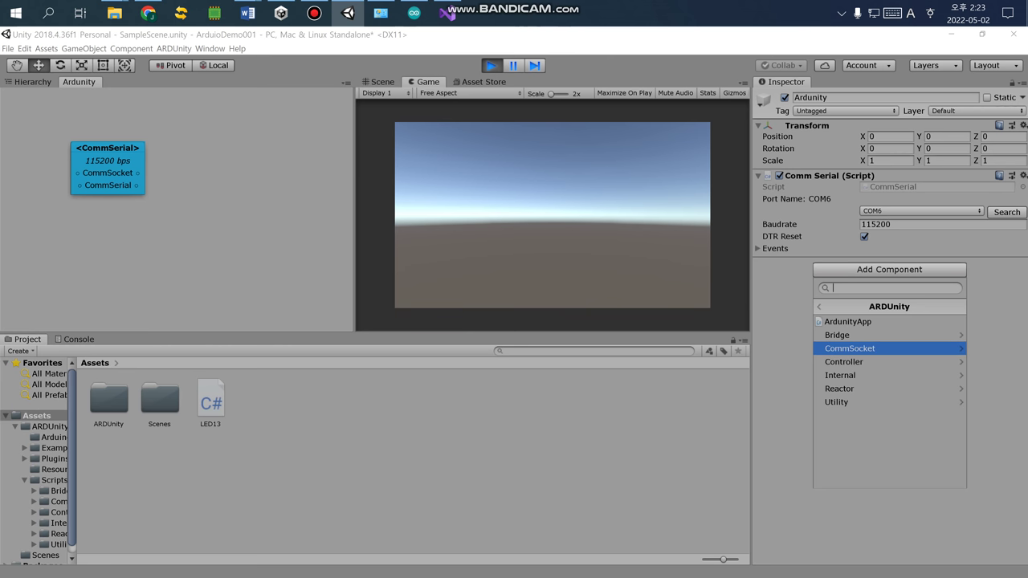
key("Right")
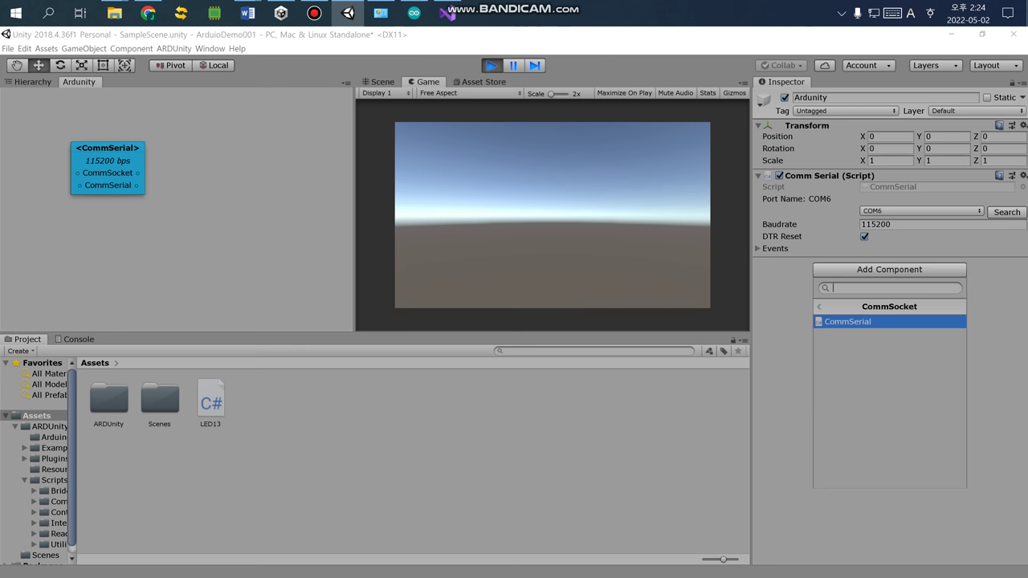
key("Left")
key("Up")
- Check the Controller > Basic list, then add the ArdunityApp component to Ardunity
key("Down")
key("Down")
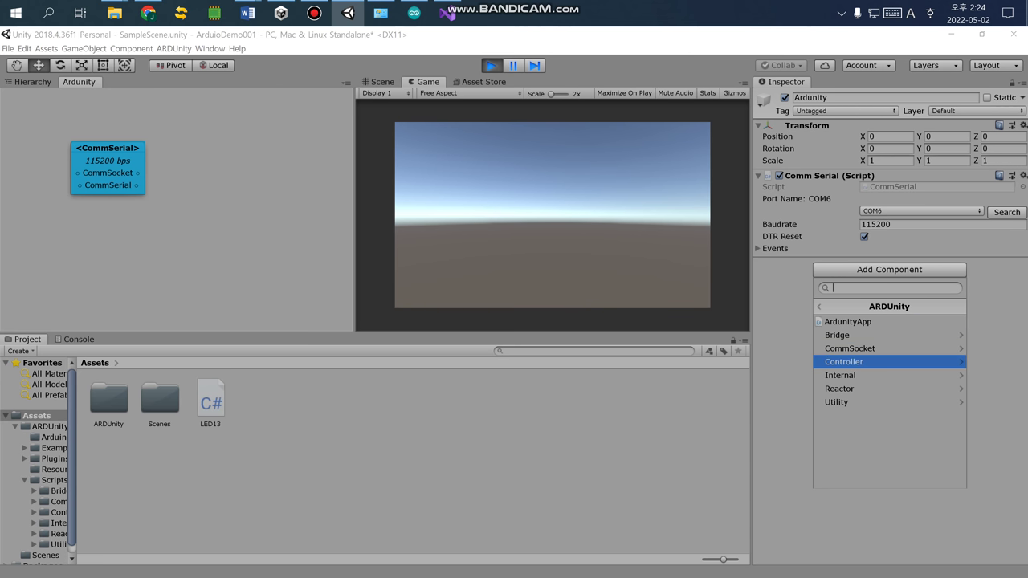
key("Right")
key("Down")
key("Down")
key("Up")
key("Up")
key("Right")
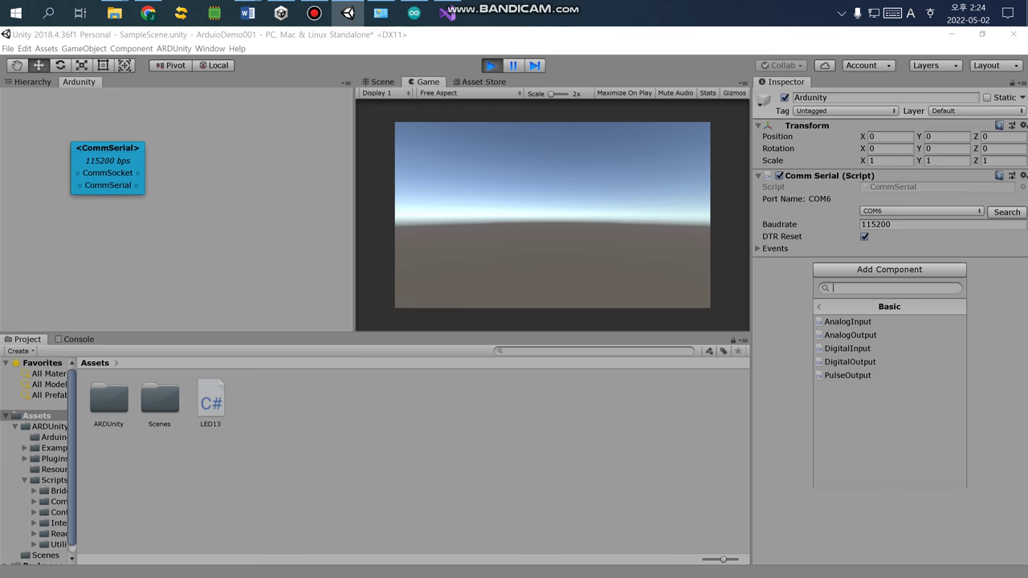
key("Down")
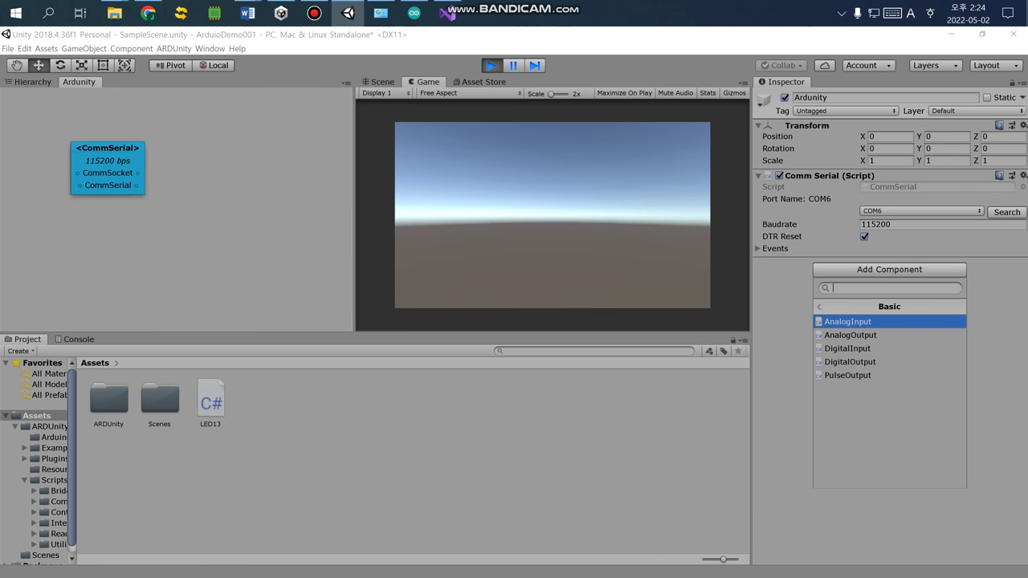
key("Left")
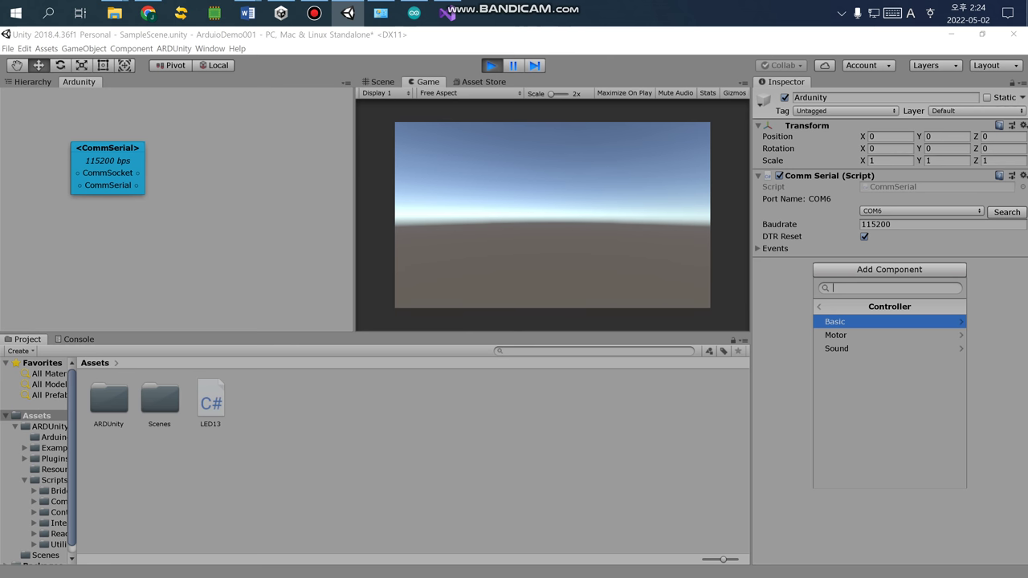
key("Left")
key("Up")
key("Up")
key("Up")
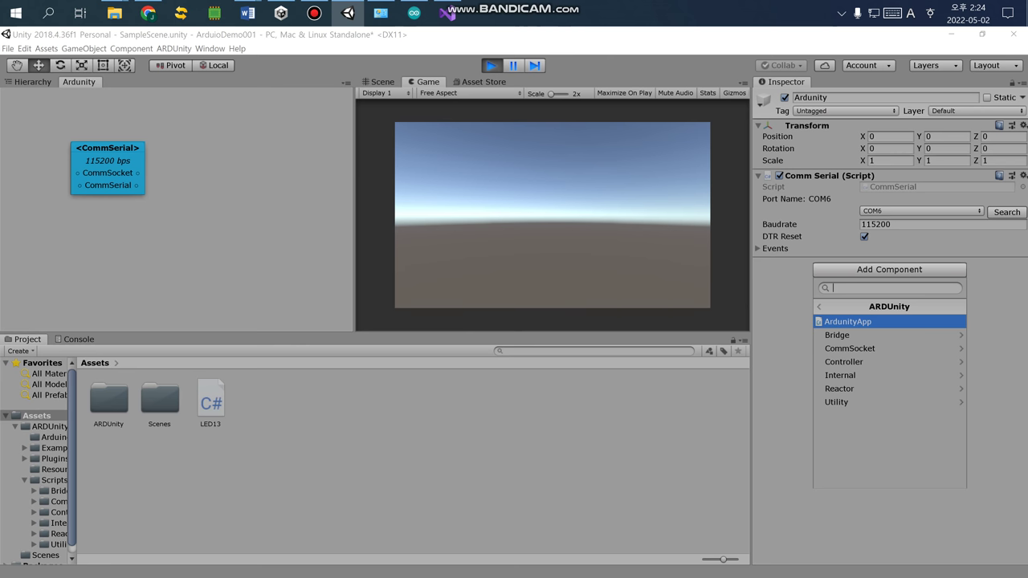
key("Return")
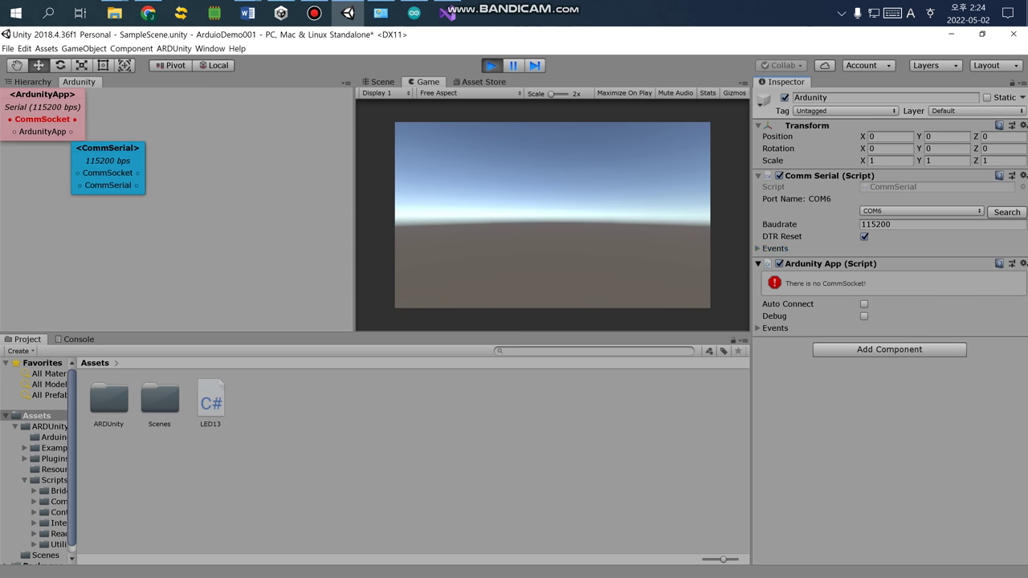
- Toggle the ArdunityApp details and drag the ArdunityApp and CommSerial nodes apart in the graph
key("Left")
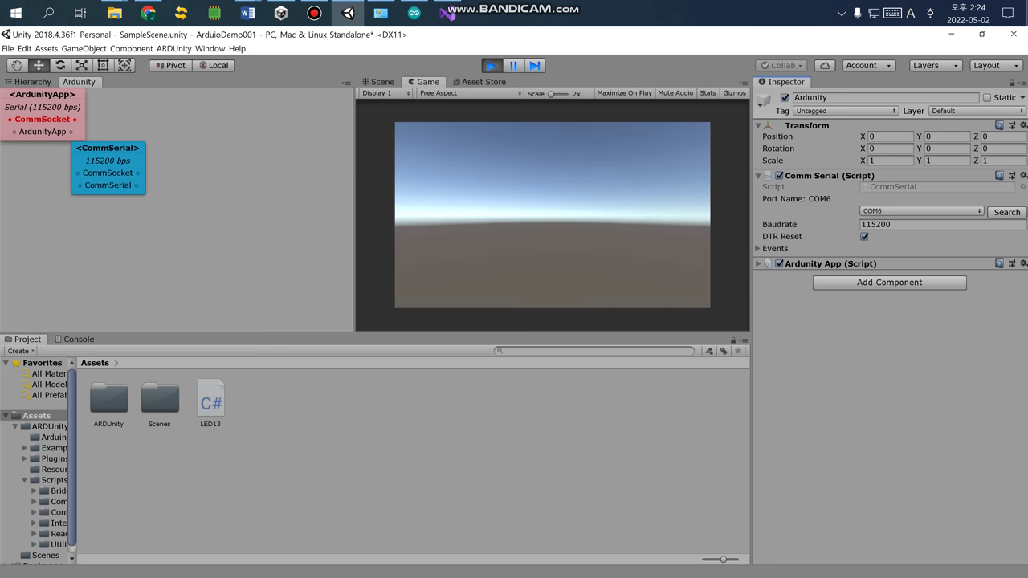
key("Right")
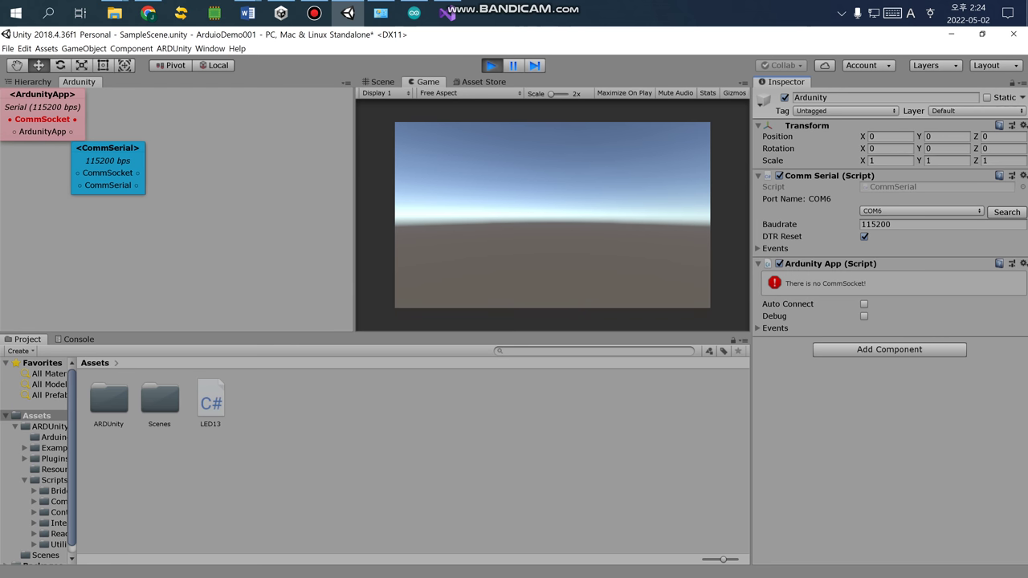
left_click_drag(108, 147, 200, 145)
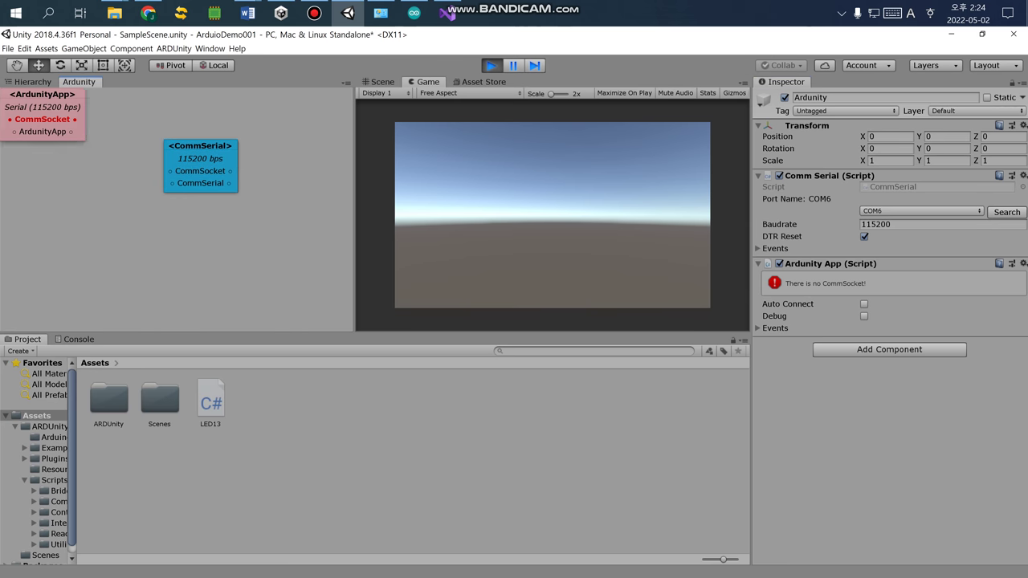
mouse_move(41, 94)
left_mouse_down()
mouse_move(101, 152)
mouse_move(86, 147)
left_mouse_up()
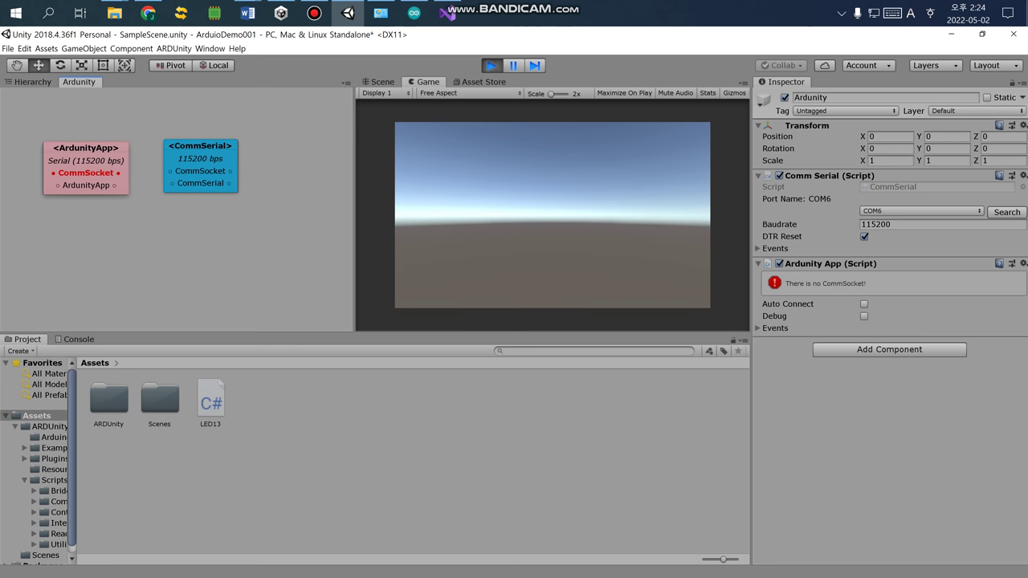
left_click_drag(200, 145, 212, 154)
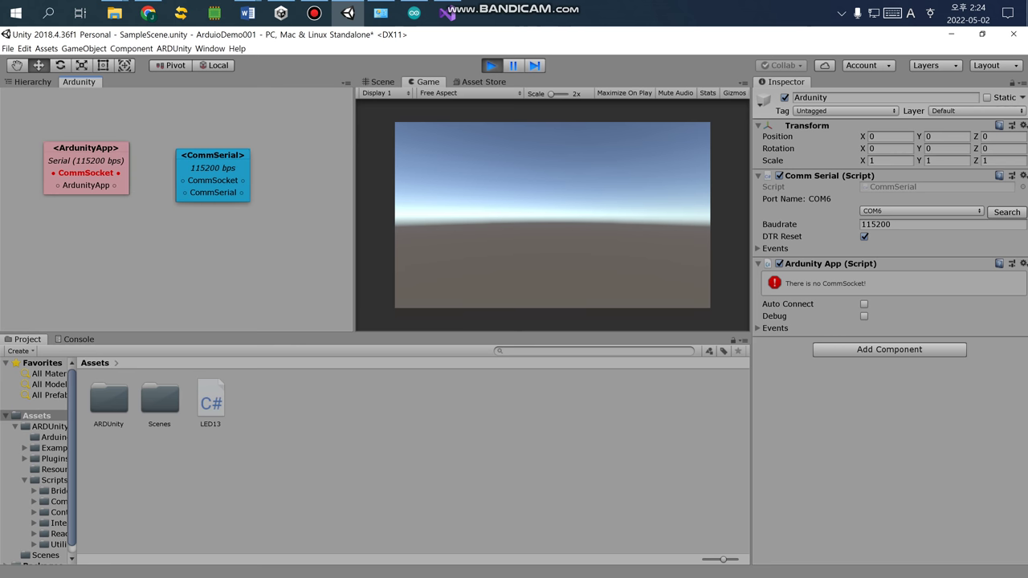
mouse_move(213, 155)
left_mouse_down()
mouse_move(169, 156)
mouse_move(209, 145)
mouse_move(168, 150)
mouse_move(210, 152)
left_mouse_up()
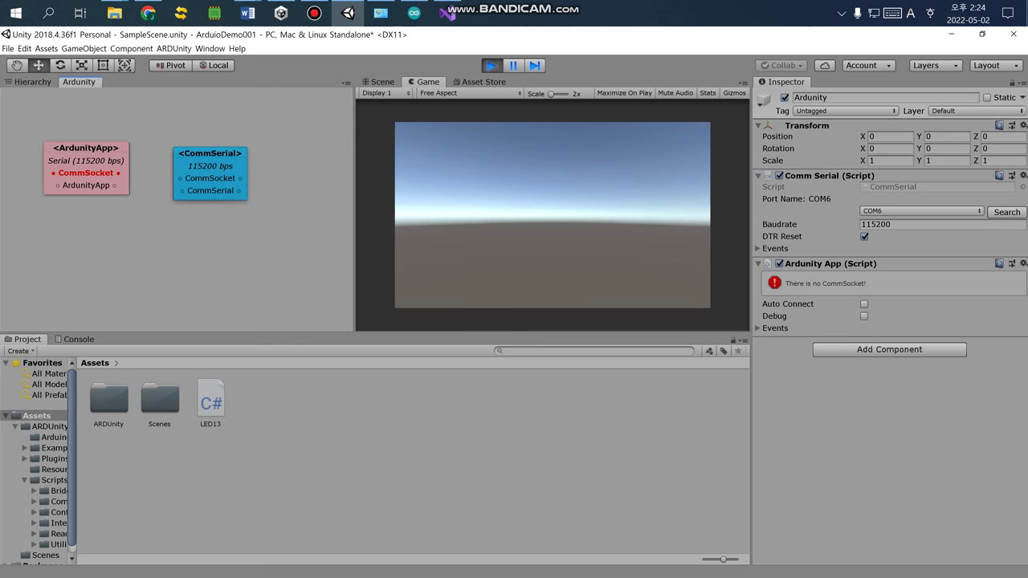
- Try wiring ArdunityApp's CommSocket to CommSerial, then remove the ArdunityApp node
left_click_drag(117, 173, 181, 178)
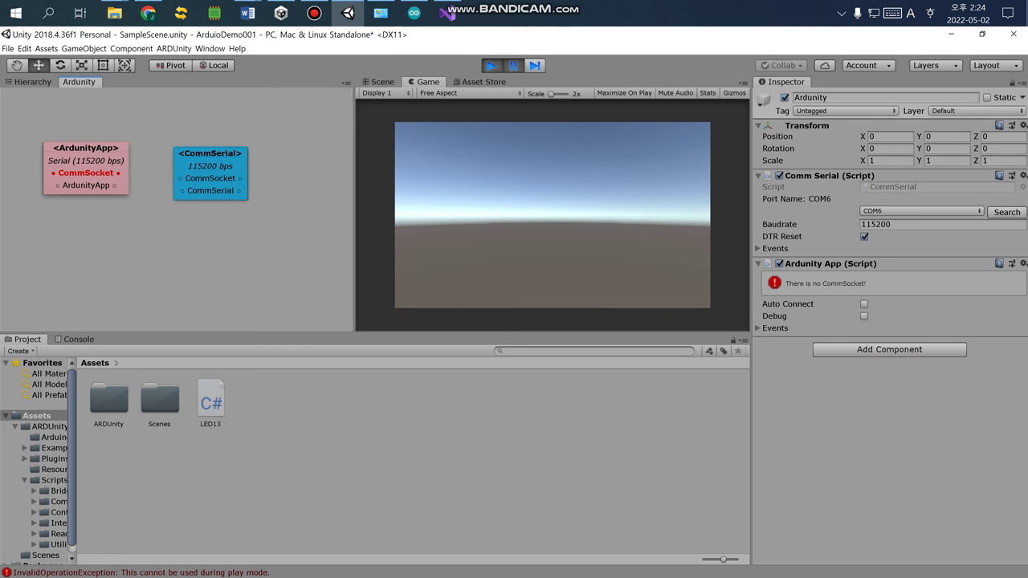
left_click_drag(118, 173, 180, 178)
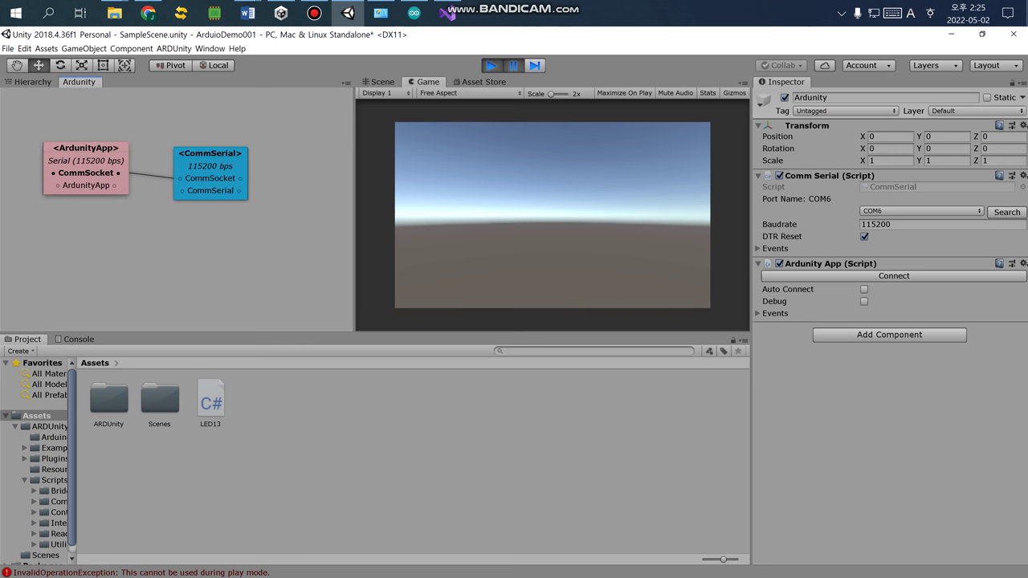
right_click(120, 178)
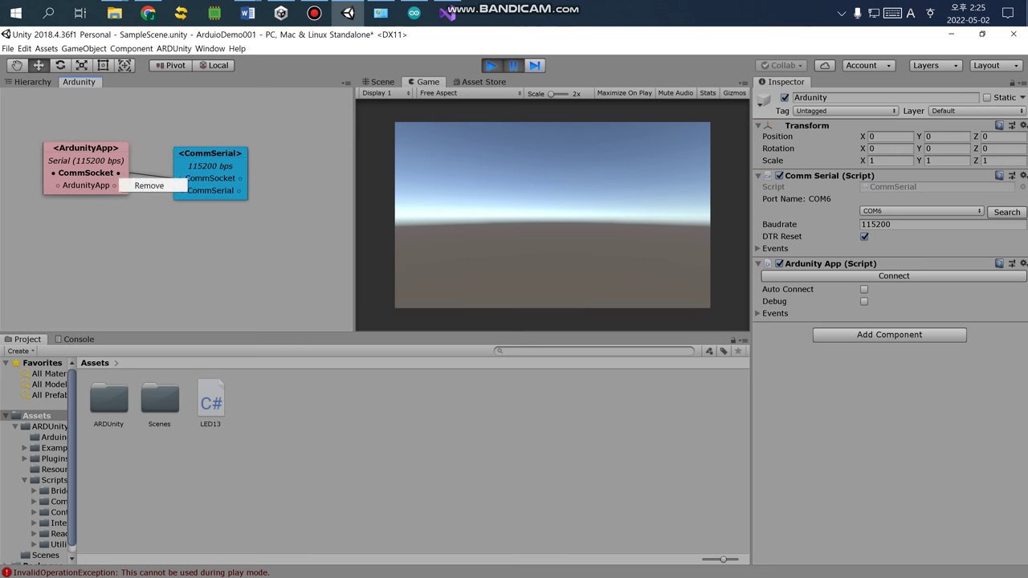
left_click(153, 185)
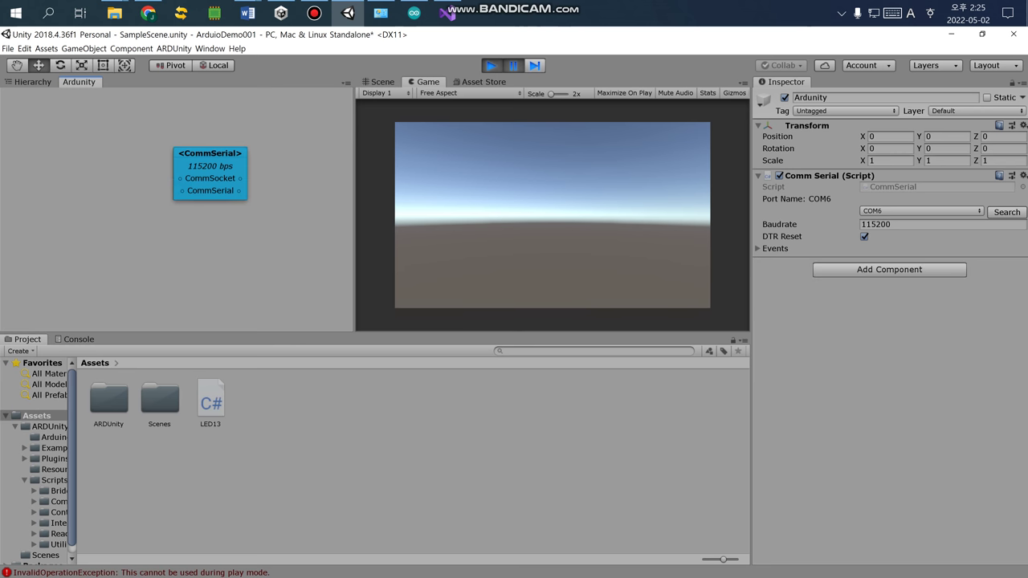
- Re-add the ArdunityApp component to Ardunity from the ARDUnity category
left_click(889, 269)
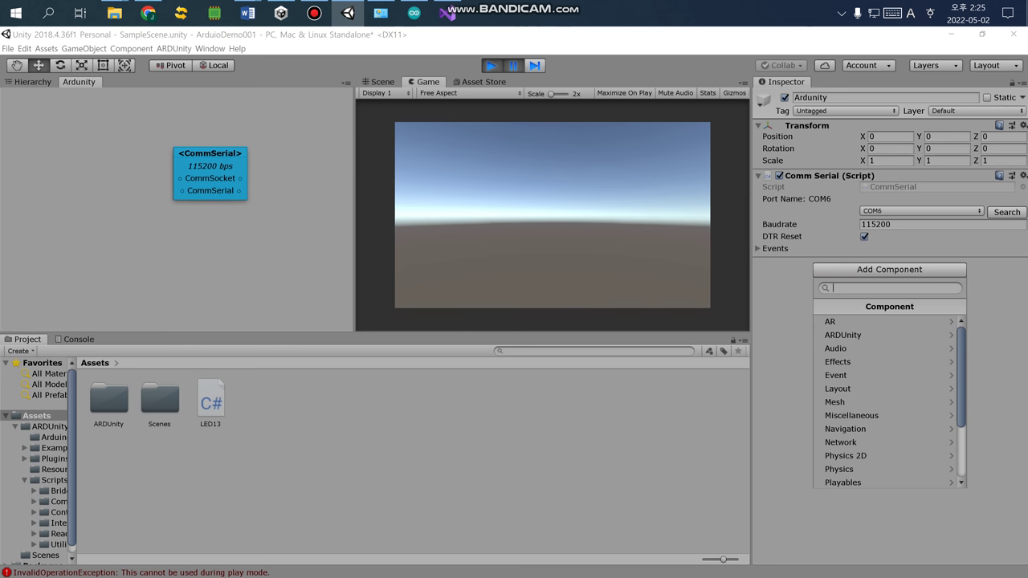
key("Down")
key("Down")
key("Right")
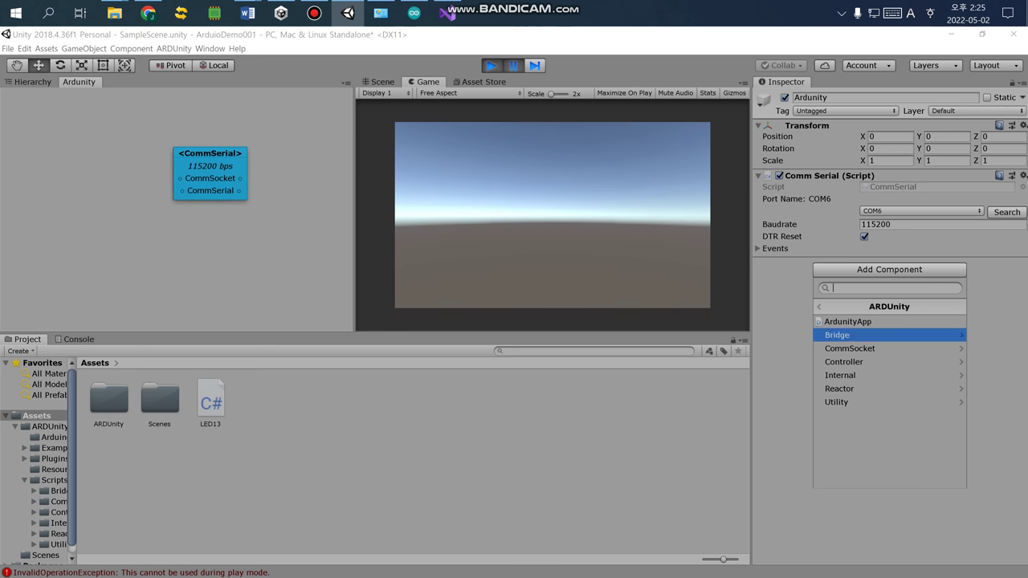
key("Up")
key("Return")
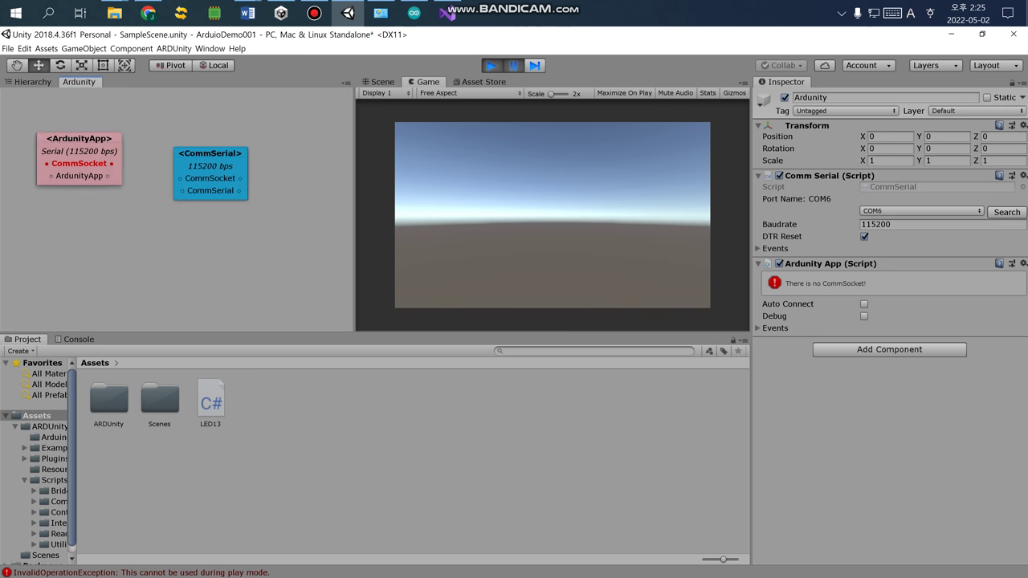
- Move the ArdunityApp node and link its CommSocket port to the CommSerial node
left_click_drag(43, 94, 105, 156)
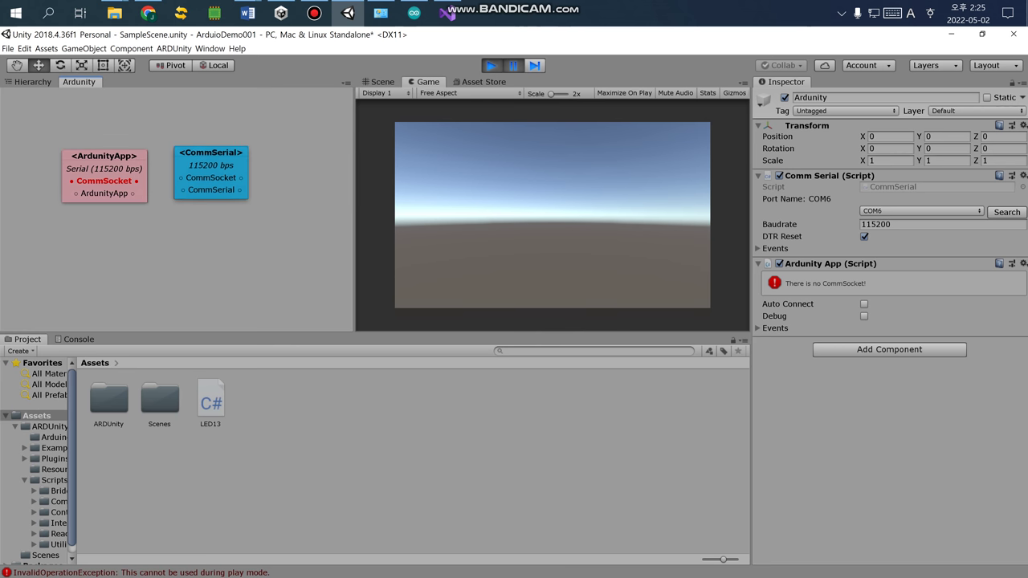
left_click_drag(210, 153, 236, 159)
left_click_drag(137, 181, 206, 185)
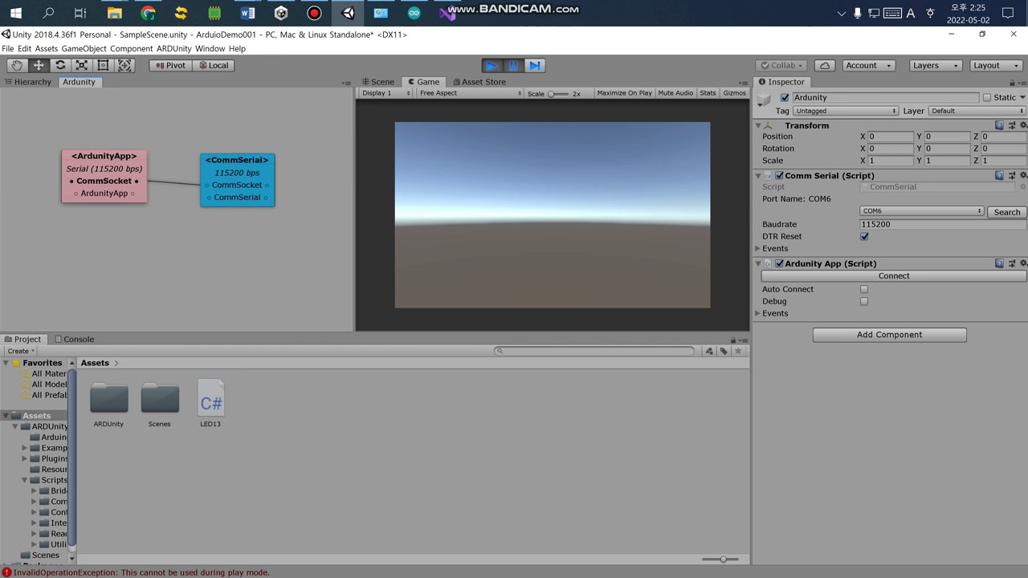
- Create an empty child under Ardunity named LED13DigitalOutput
key("ctrl+4")
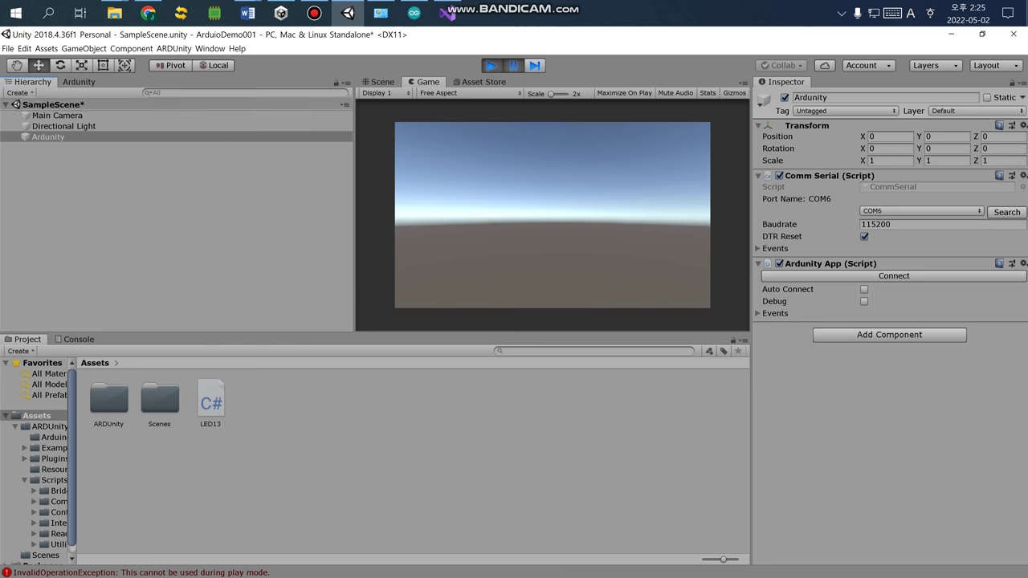
right_click(54, 138)
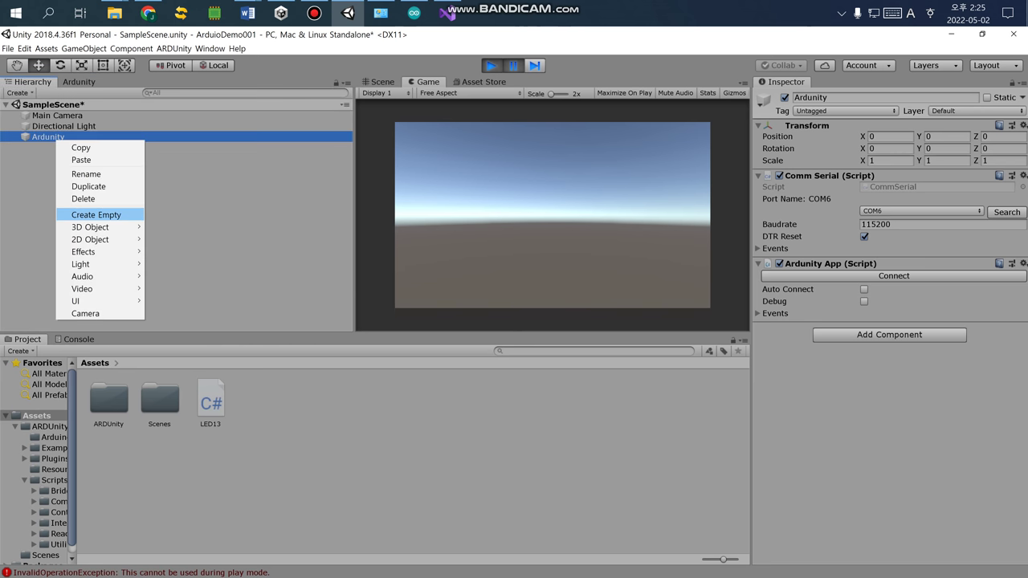
left_click(96, 214)
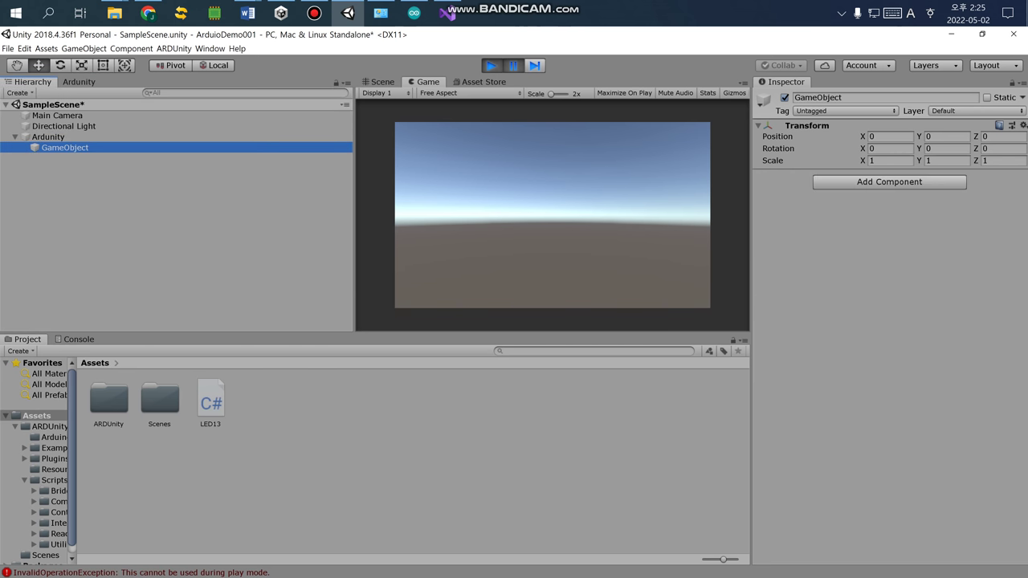
left_click(819, 98)
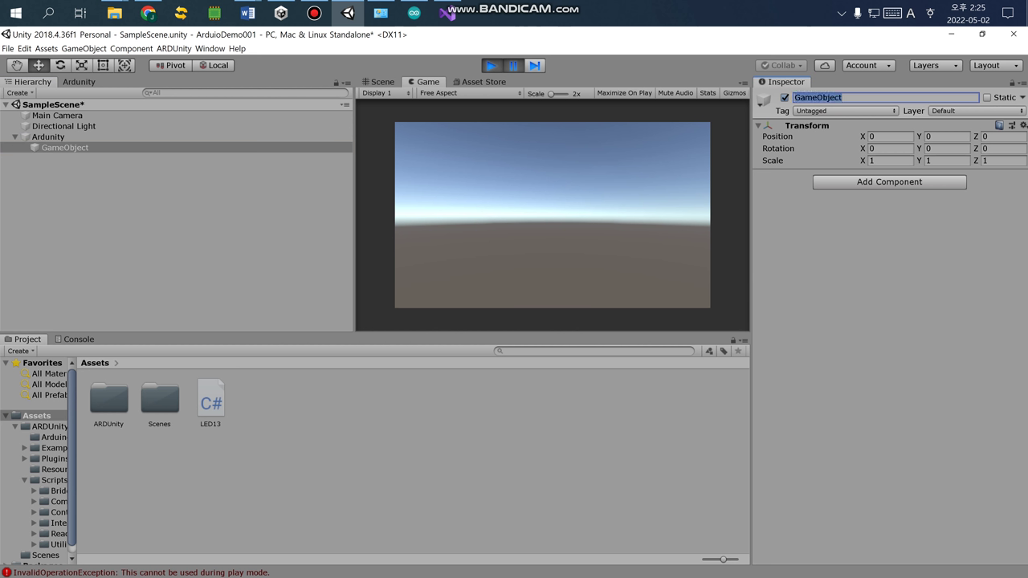
type("LED13")
type("Dig")
type("italO")
type("utput")
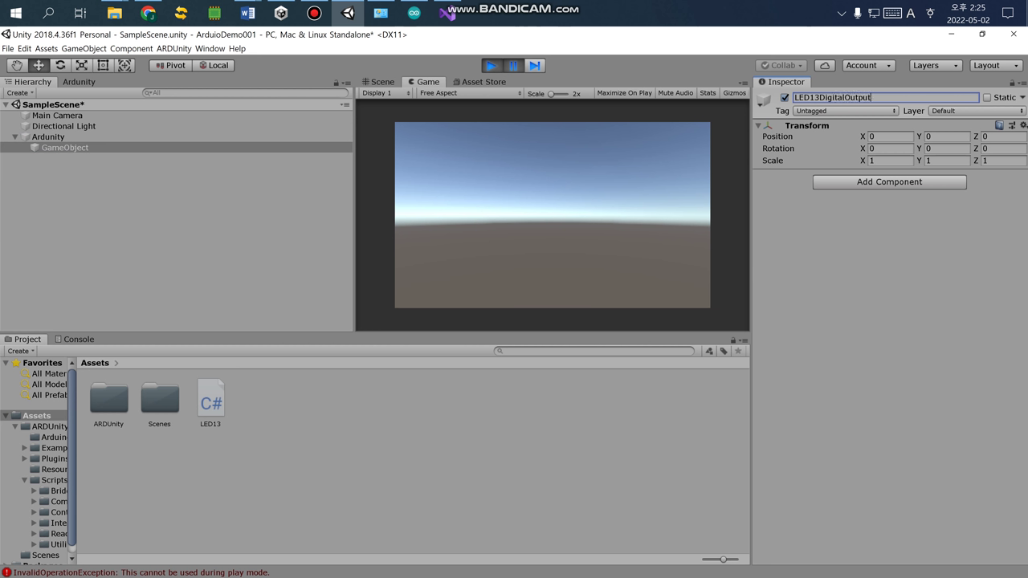
key("Return")
- Add the ARDUnity Controller > Basic > DigitalOutput component to LED13DigitalOutput
left_click(889, 182)
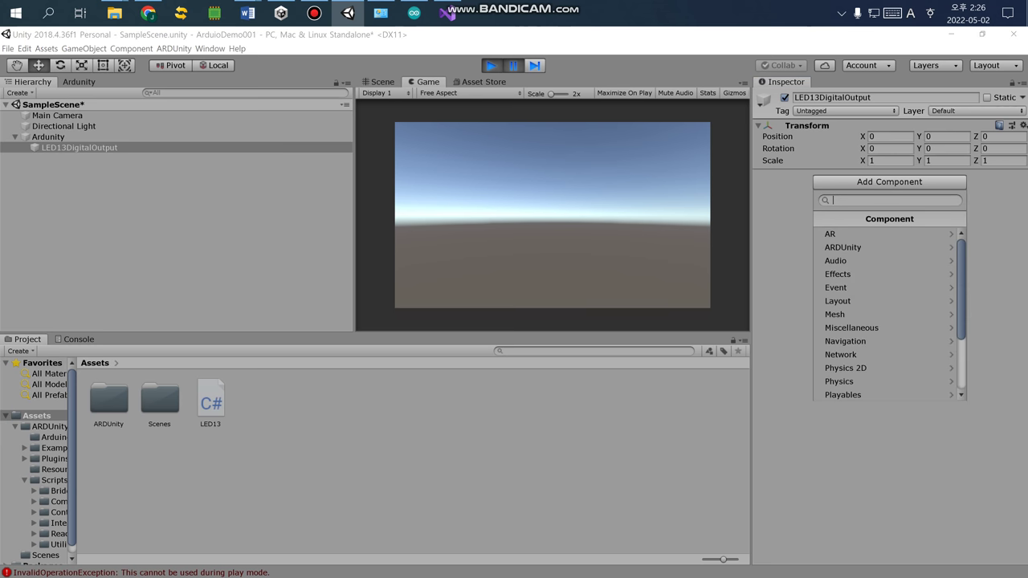
key("Return")
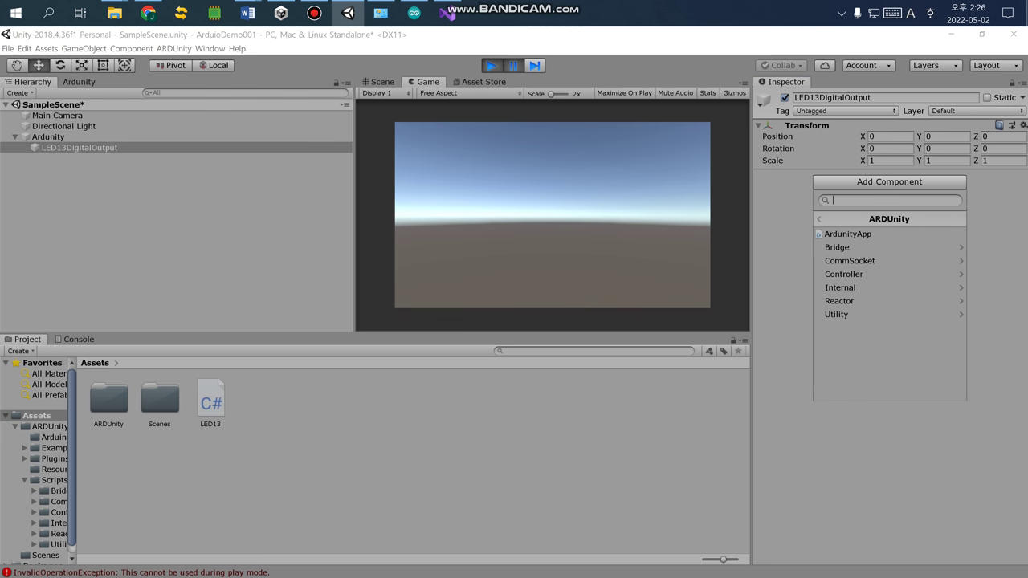
key("Down")
key("Down")
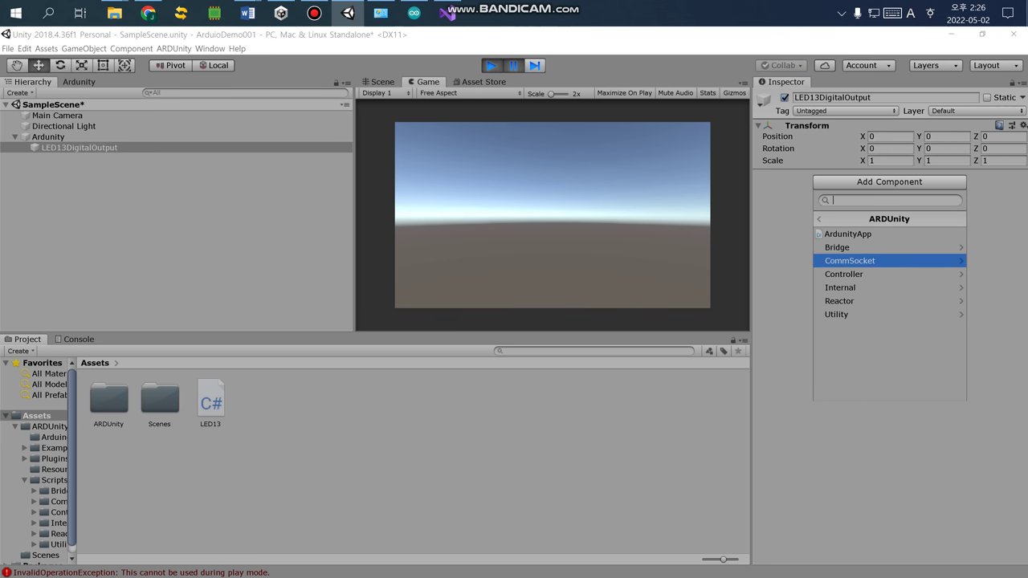
key("Down")
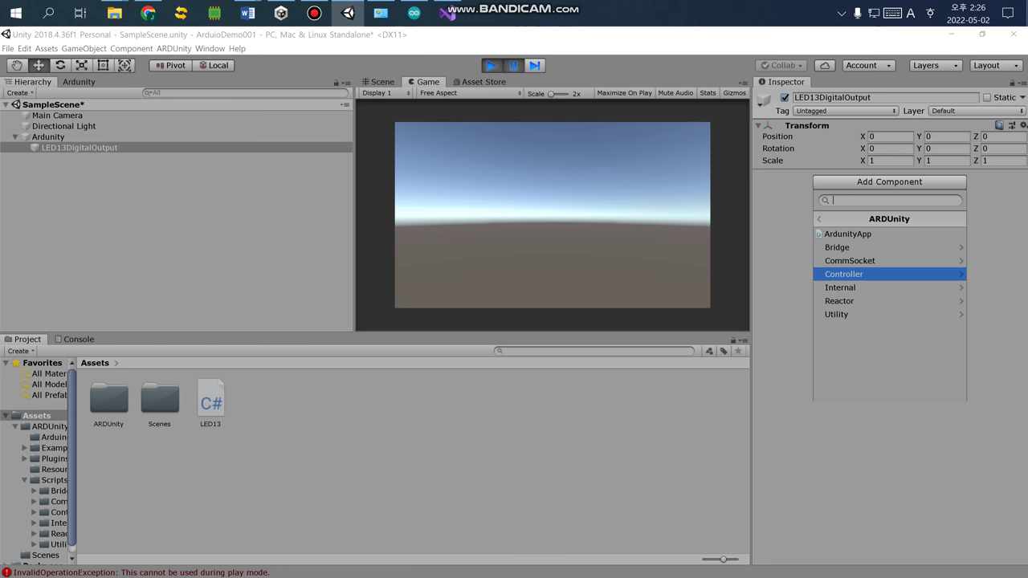
key("Return")
key("Down")
key("Up")
key("Return")
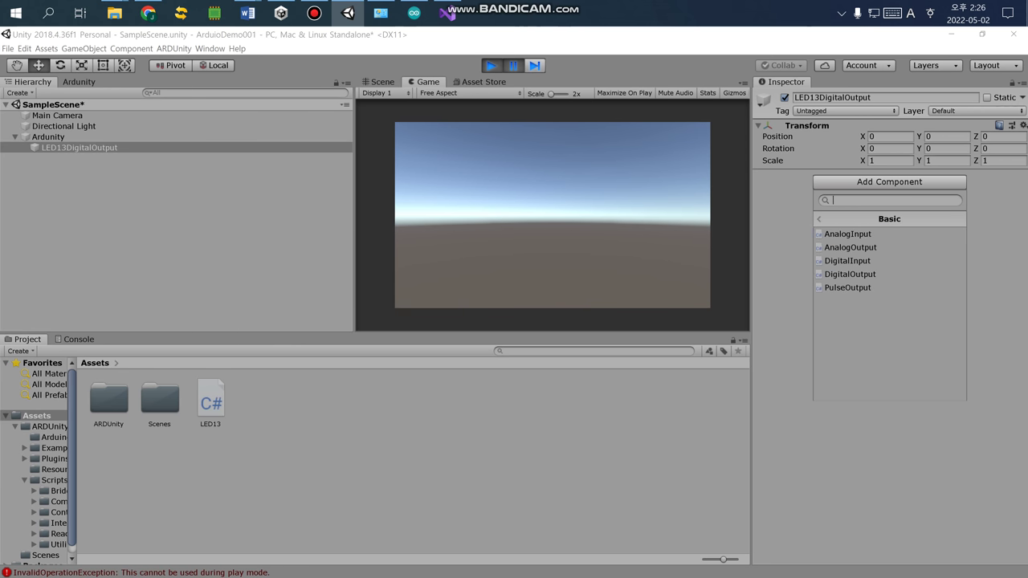
key("Down")
key("Down")
key("Down")
key("Down")
key("Return")
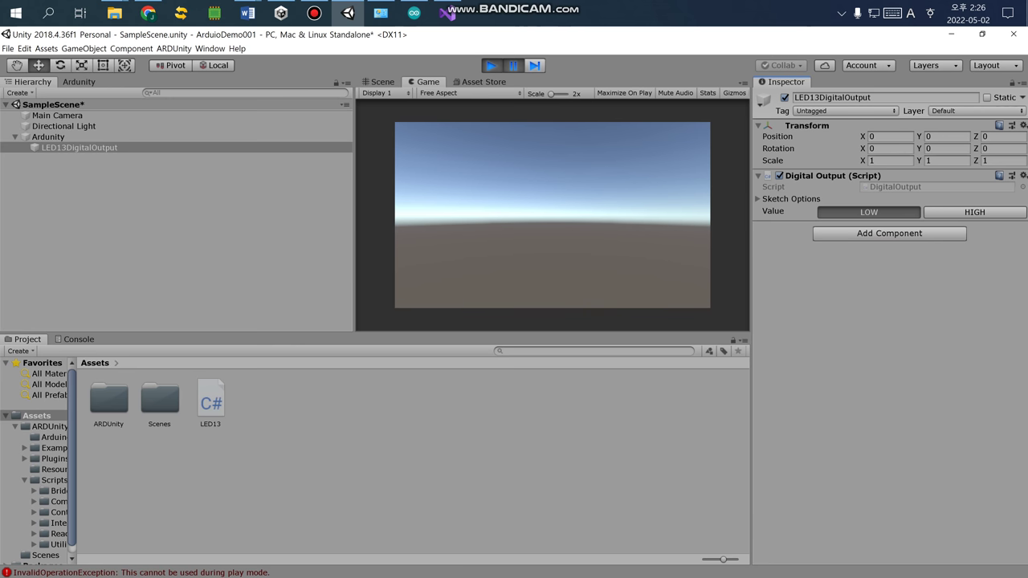
- Arrange the ArdunityApp, CommSerial and DigitalOutput nodes in the wire graph
left_click(78, 81)
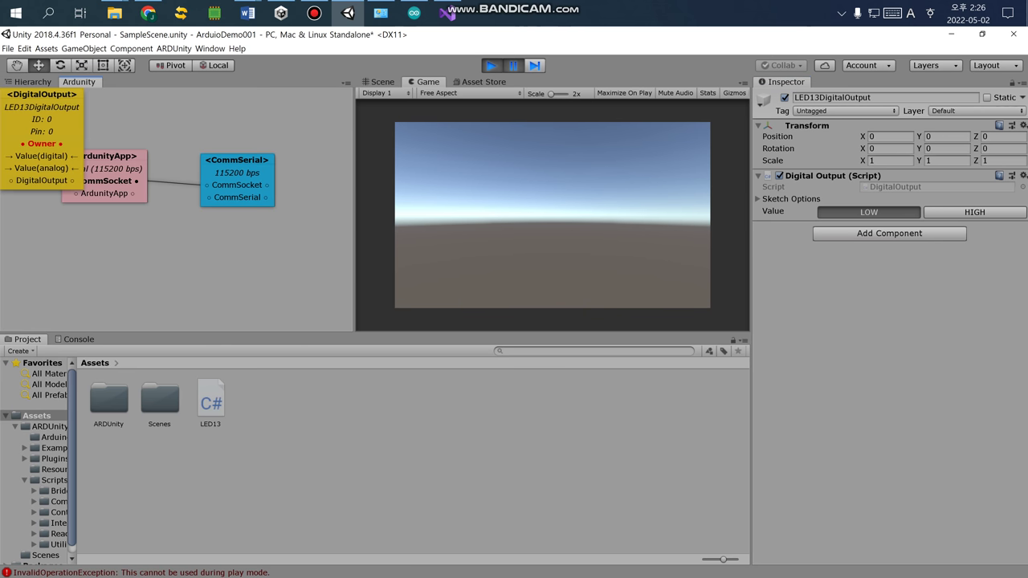
mouse_move(42, 94)
left_mouse_down()
mouse_move(211, 191)
mouse_move(321, 158)
left_mouse_up()
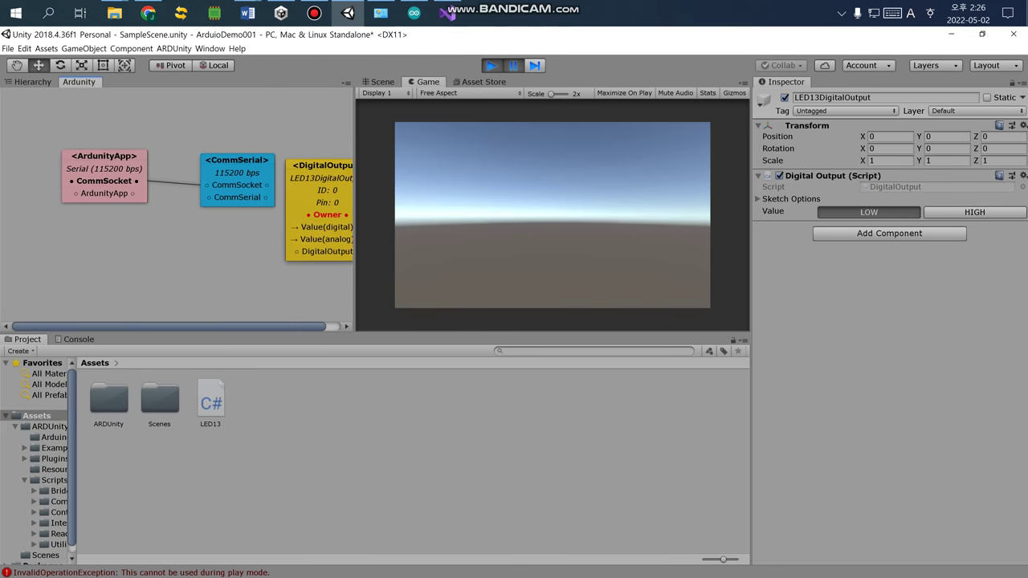
left_click_drag(177, 326, 195, 326)
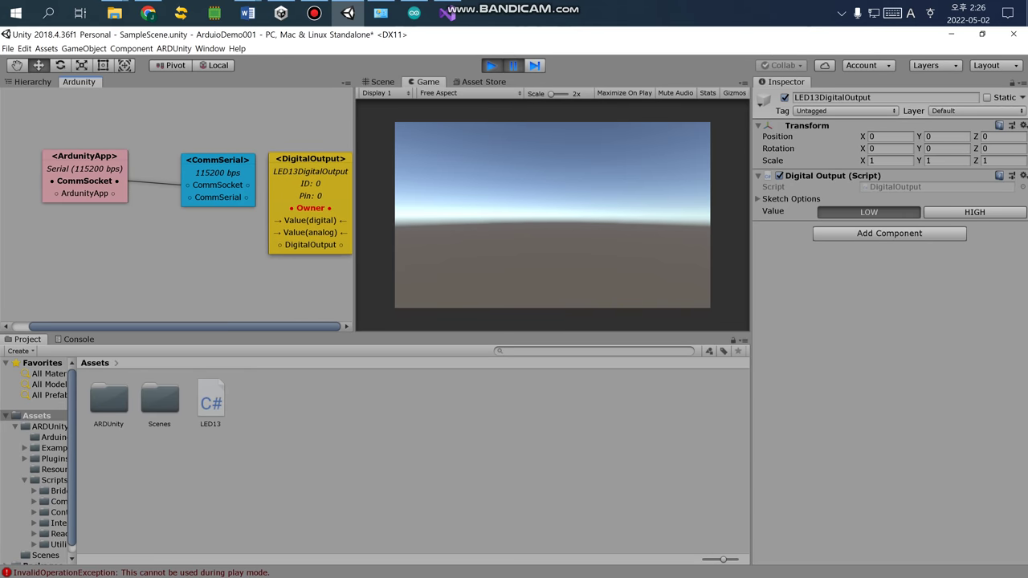
left_click(195, 158)
left_click(310, 159)
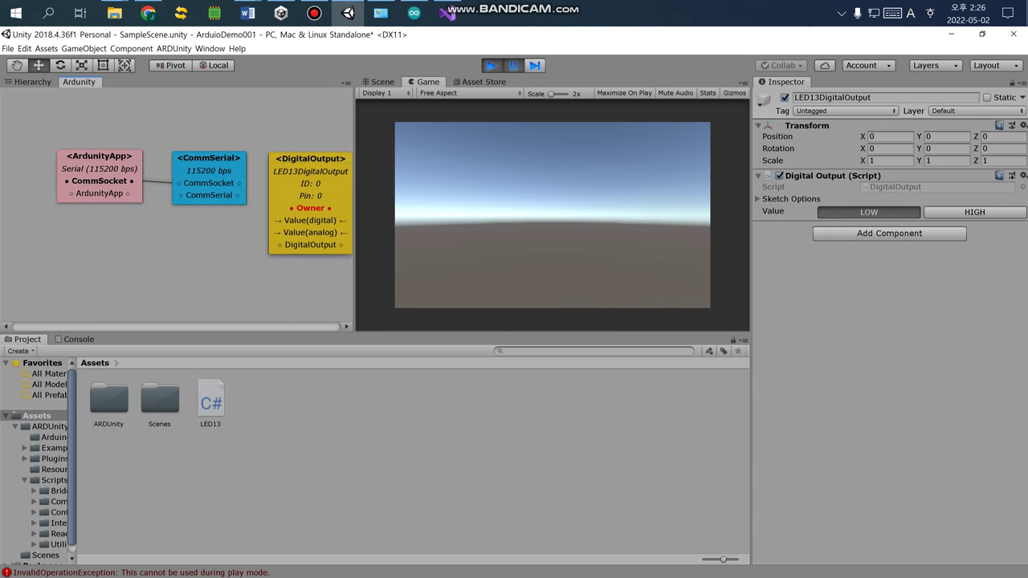
mouse_move(102, 156)
left_mouse_down()
mouse_move(110, 160)
mouse_move(94, 212)
left_mouse_up()
mouse_move(312, 158)
left_mouse_down()
mouse_move(302, 177)
mouse_move(219, 227)
left_mouse_up()
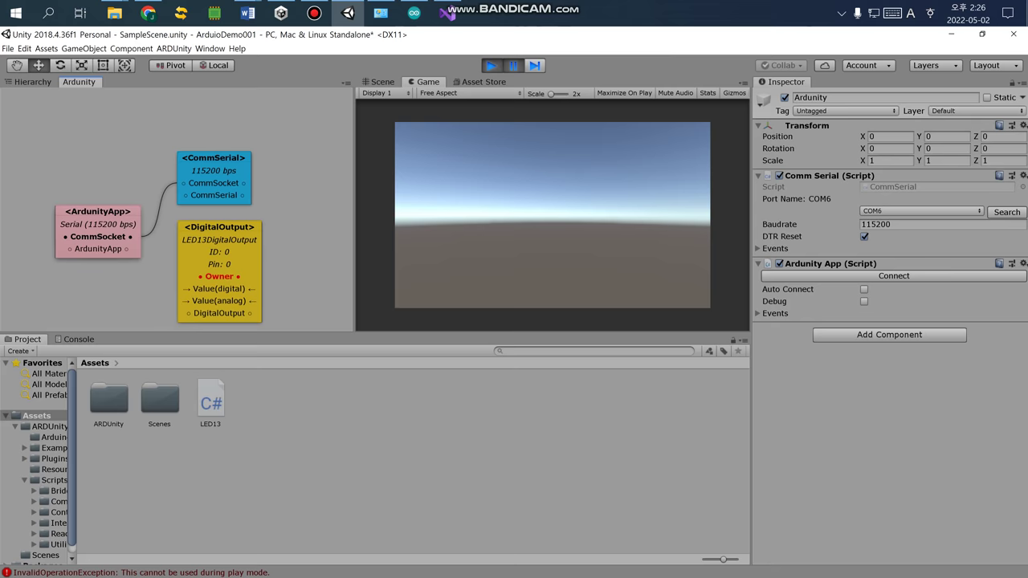
left_click_drag(95, 232, 91, 225)
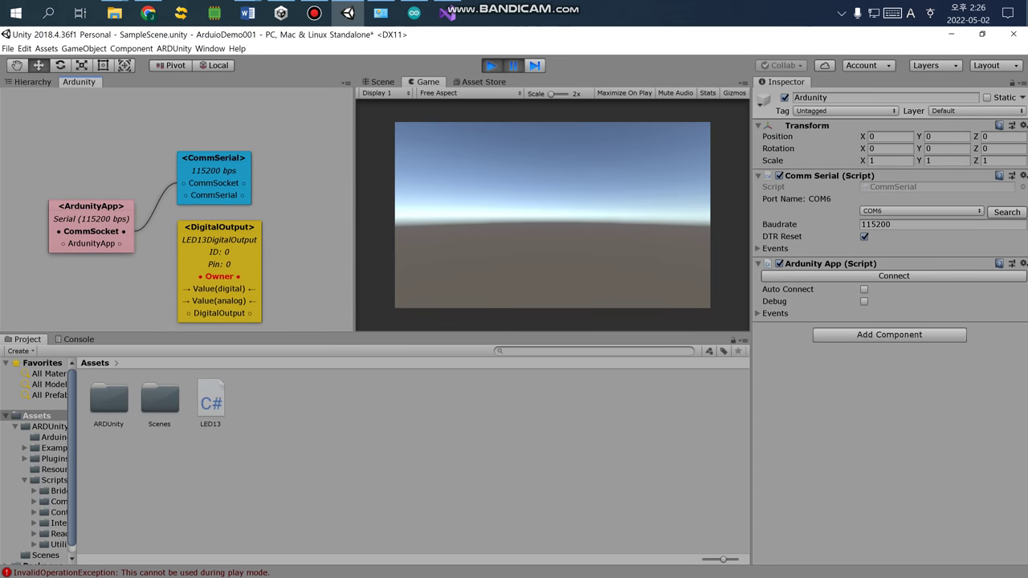
- Link the DigitalOutput Owner port to ArdunityApp and check LED13DigitalOutput in the Hierarchy
left_click_drag(219, 277, 119, 243)
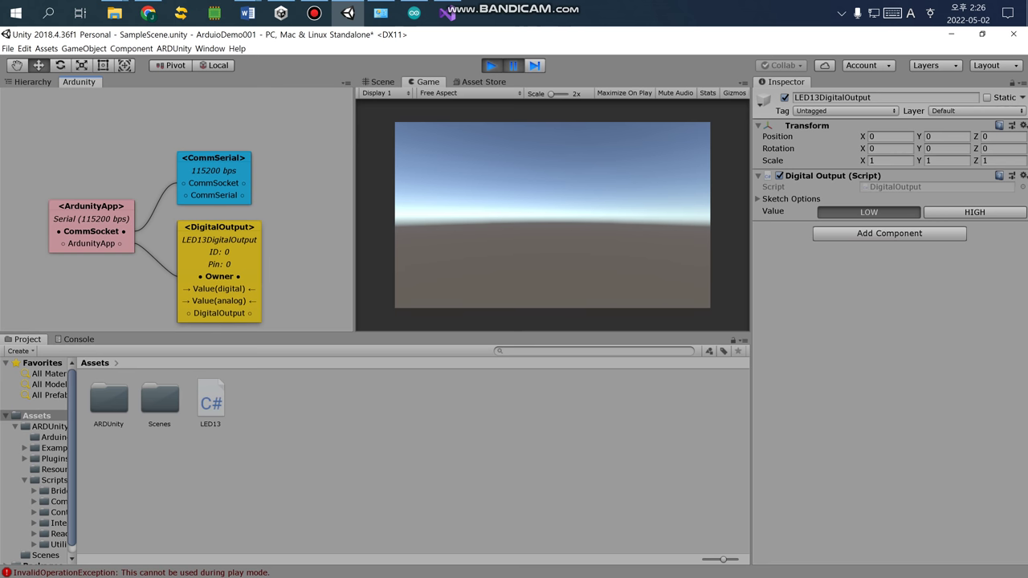
key("ctrl+4")
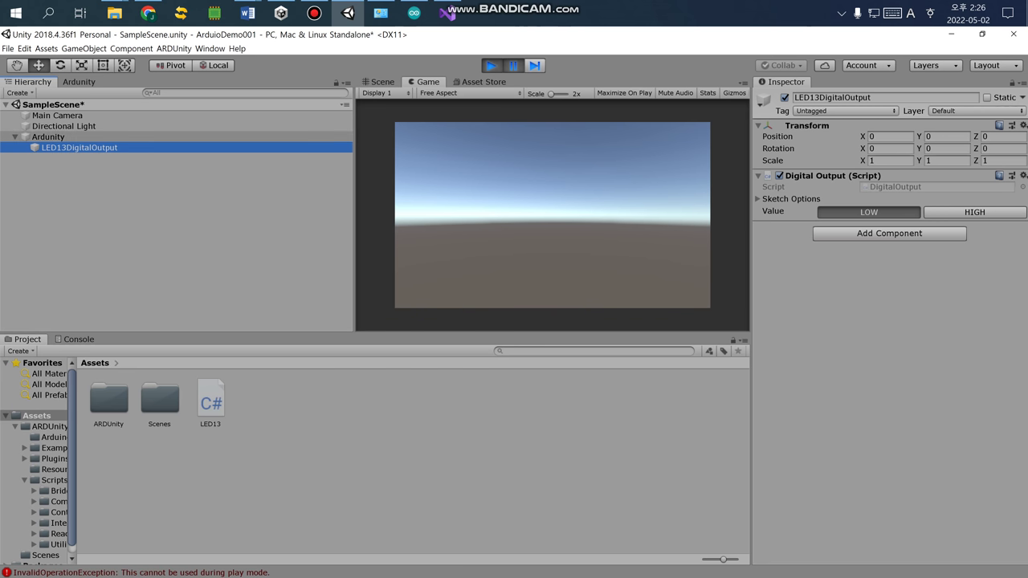
key("Up")
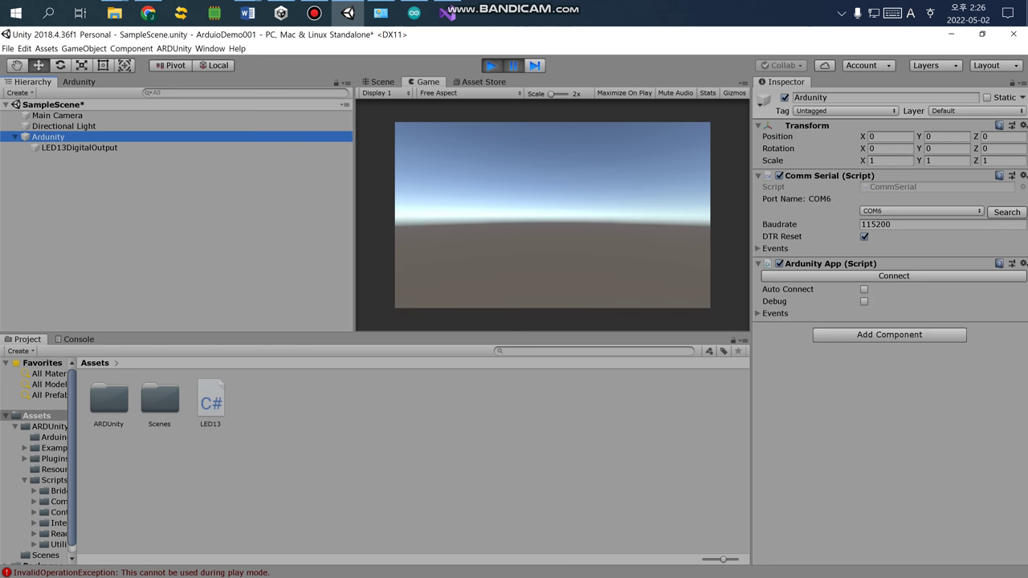
key("Left")
key("Right")
key("Down")
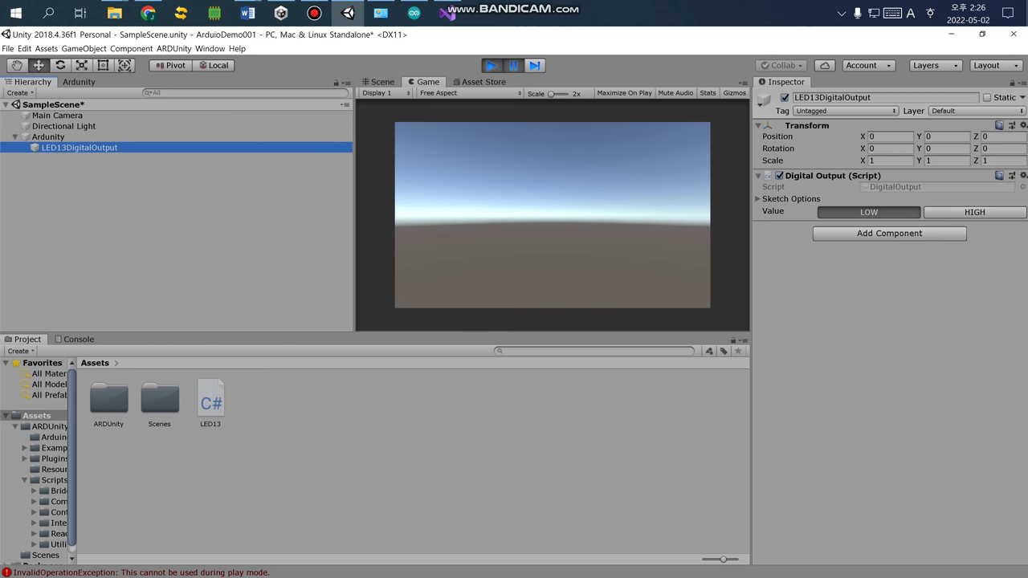
left_click(79, 81)
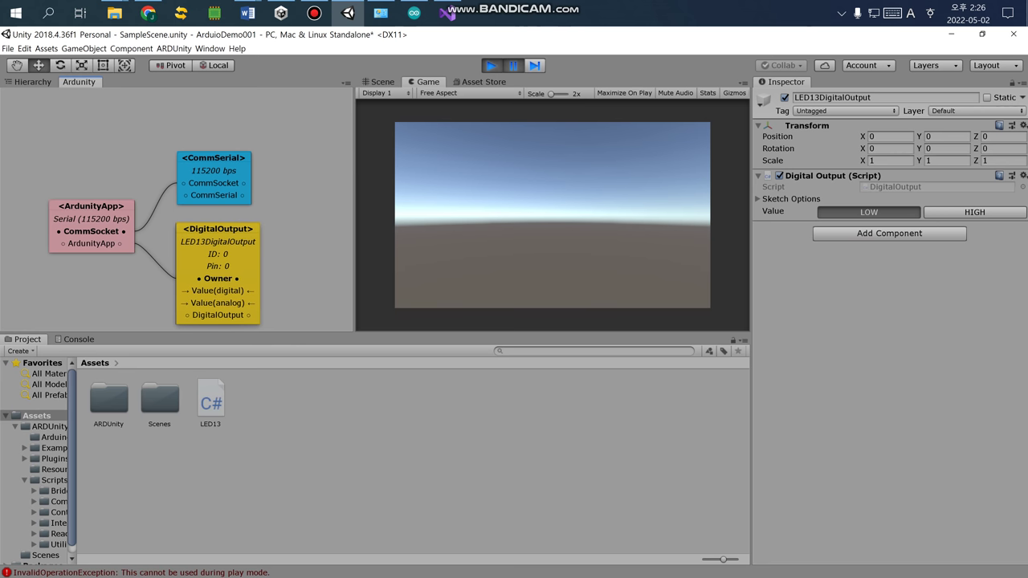
- In Sketch Options, set pin 13, value HIGH, and tick defaultValue
left_click(791, 198)
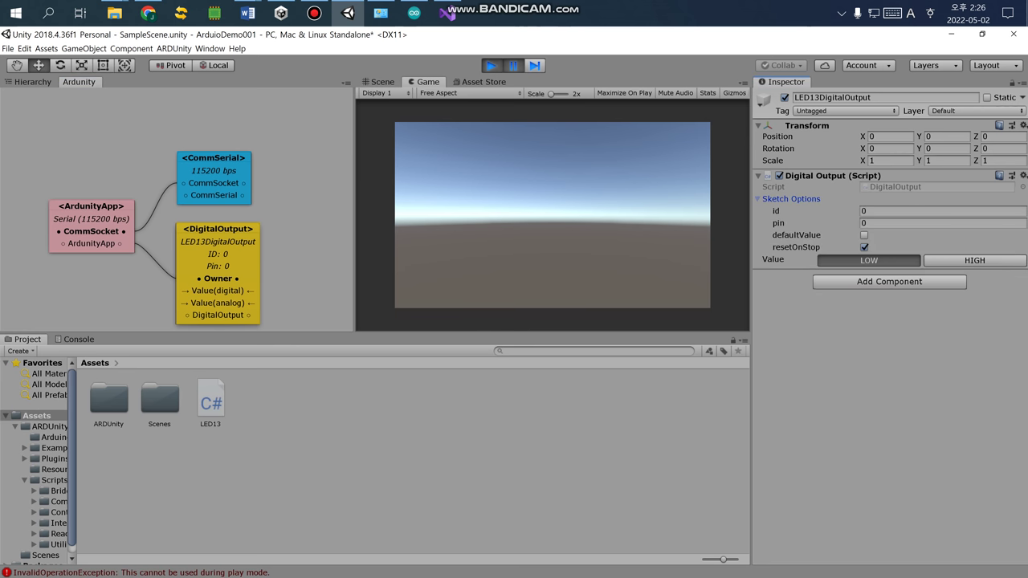
key("Tab")
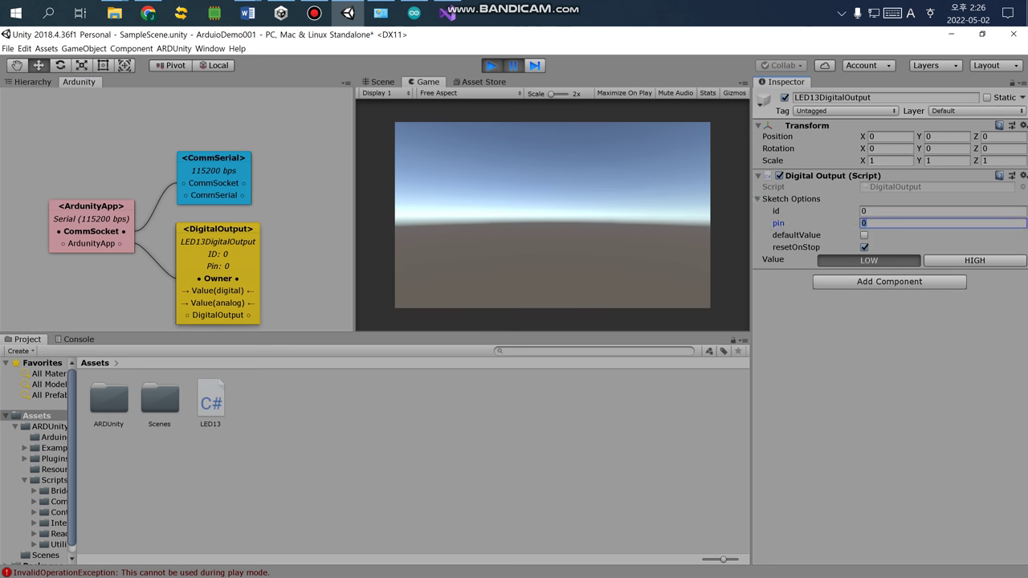
type("13")
left_click(974, 261)
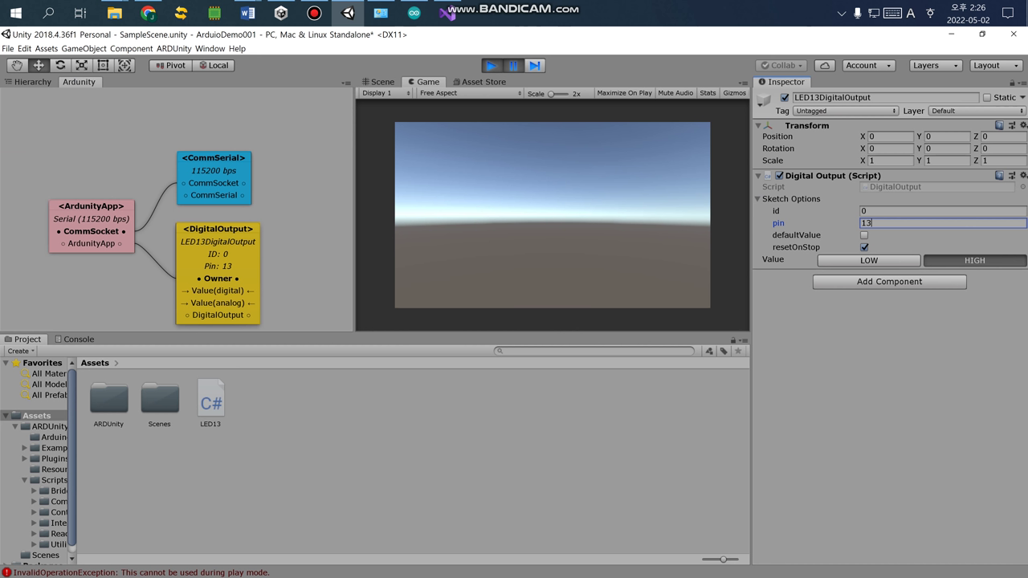
key("Tab")
key("space")
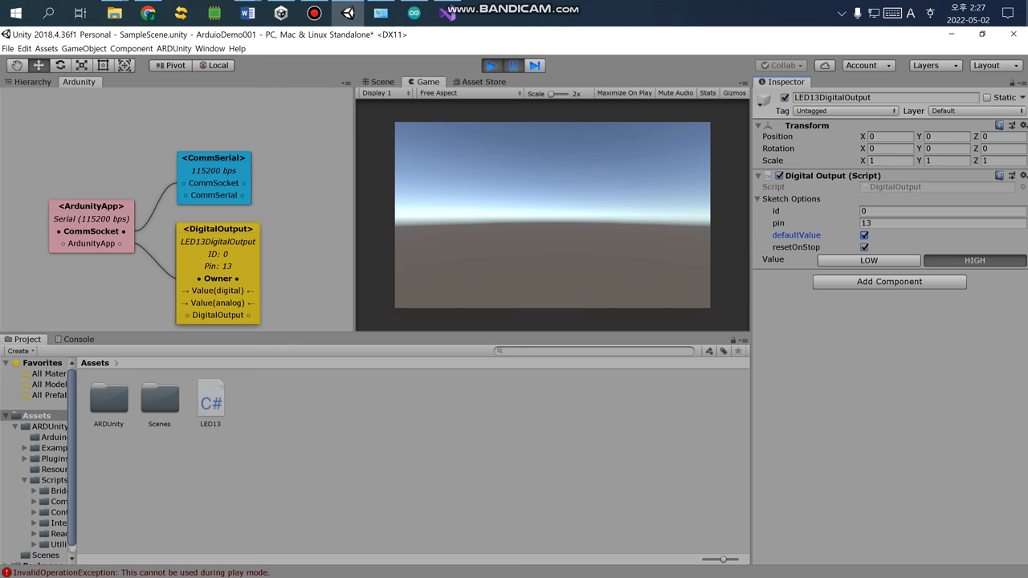
- Select the Ardunity object, tick Auto Connect in Ardunity App, and inspect its Events foldouts
key("ctrl+4")
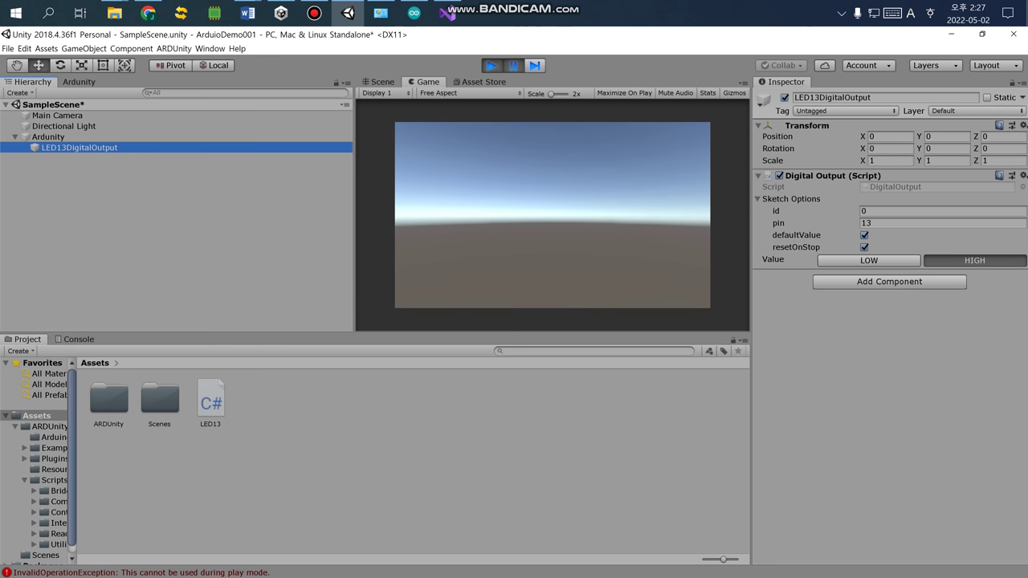
key("Up")
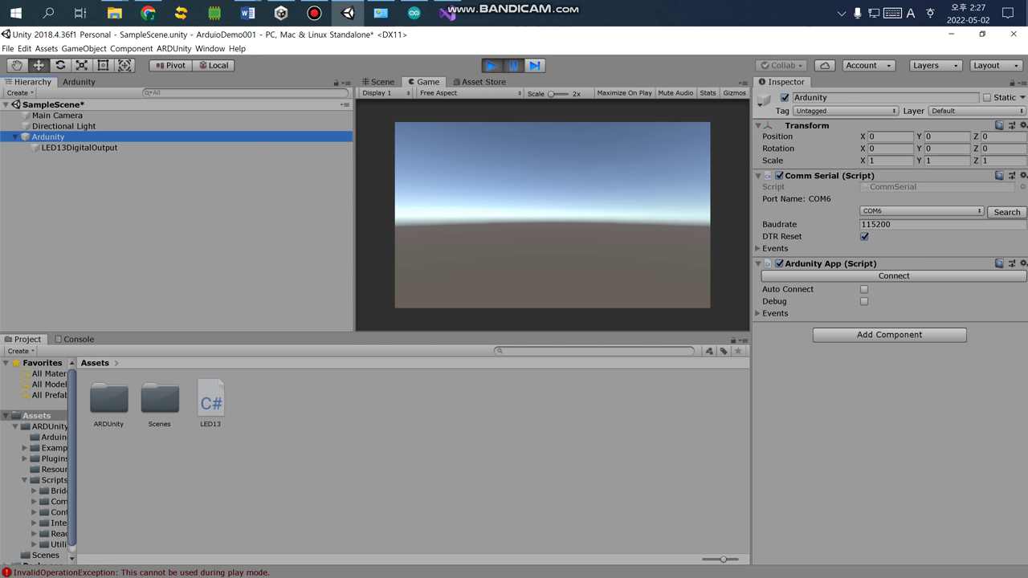
left_click(864, 290)
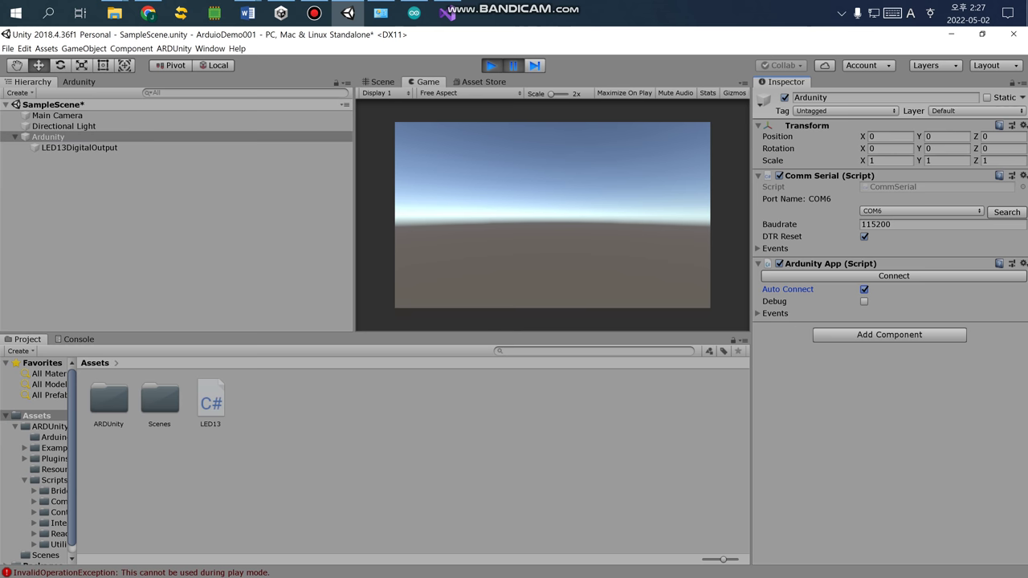
left_click(775, 313)
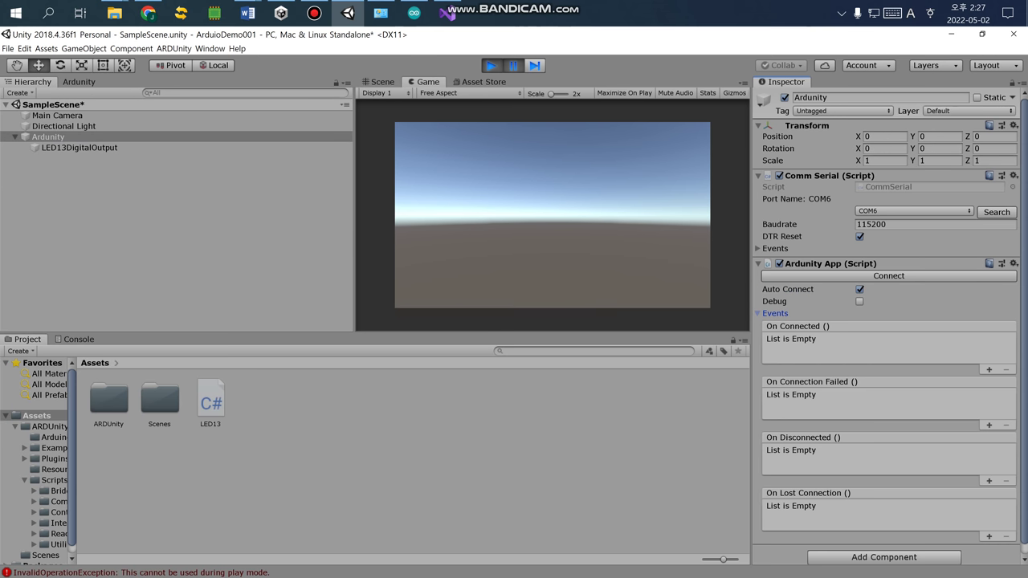
left_click(775, 313)
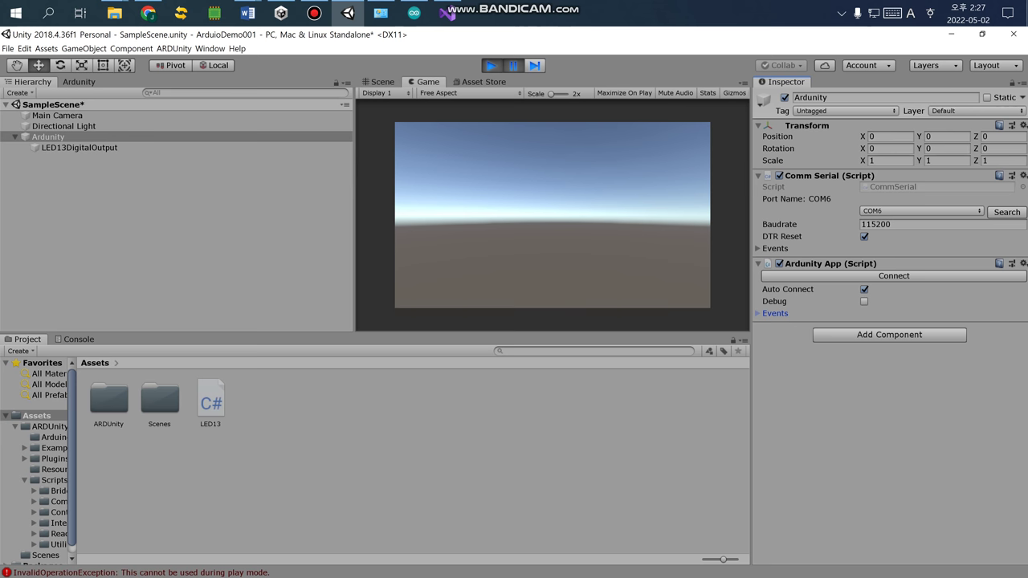
left_click(775, 248)
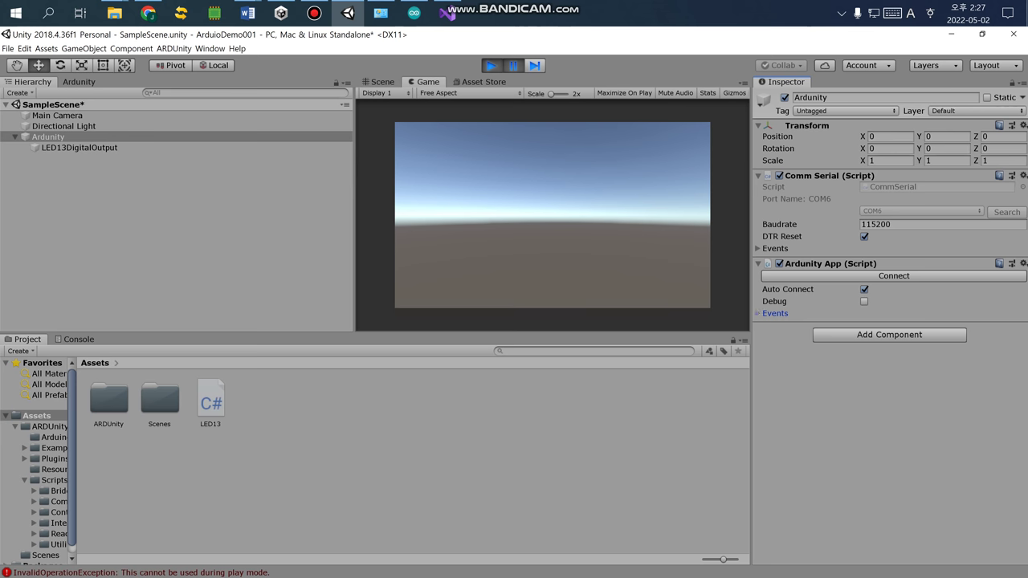
- Enable Debug on the Ardunity app, then pause and exit play mode
key("Right")
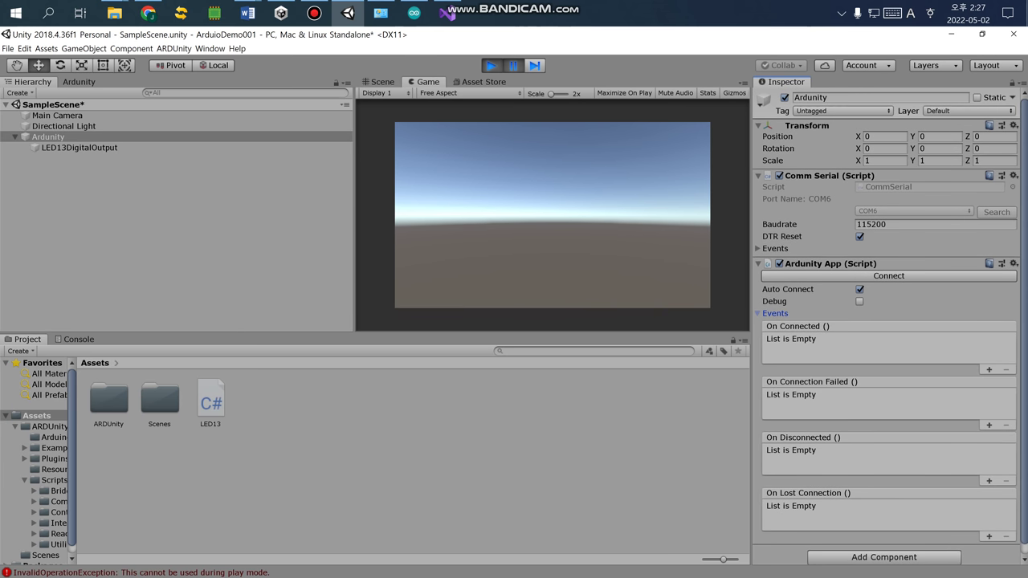
key("Up")
key("space")
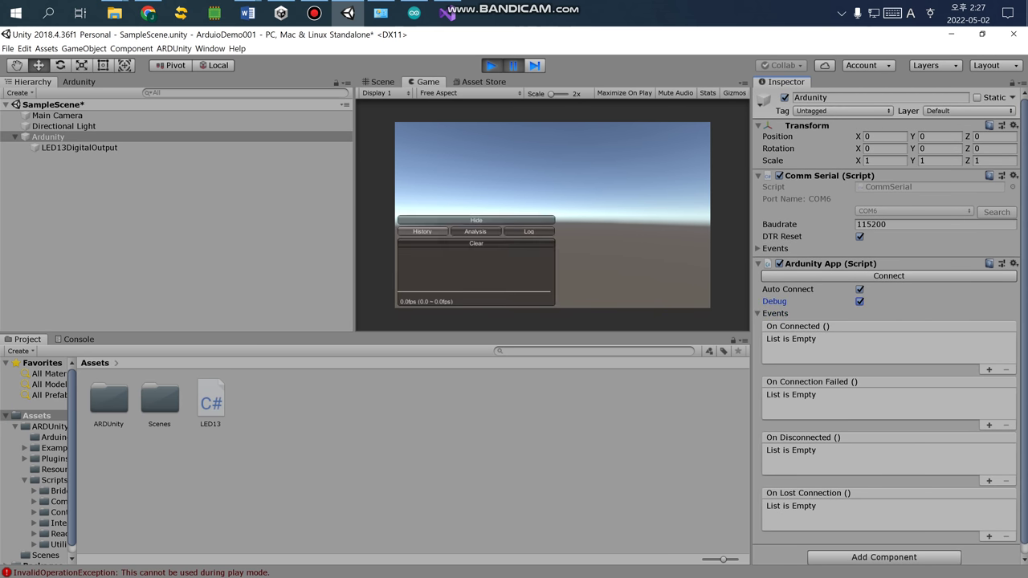
key("Down")
key("ctrl+shift+p")
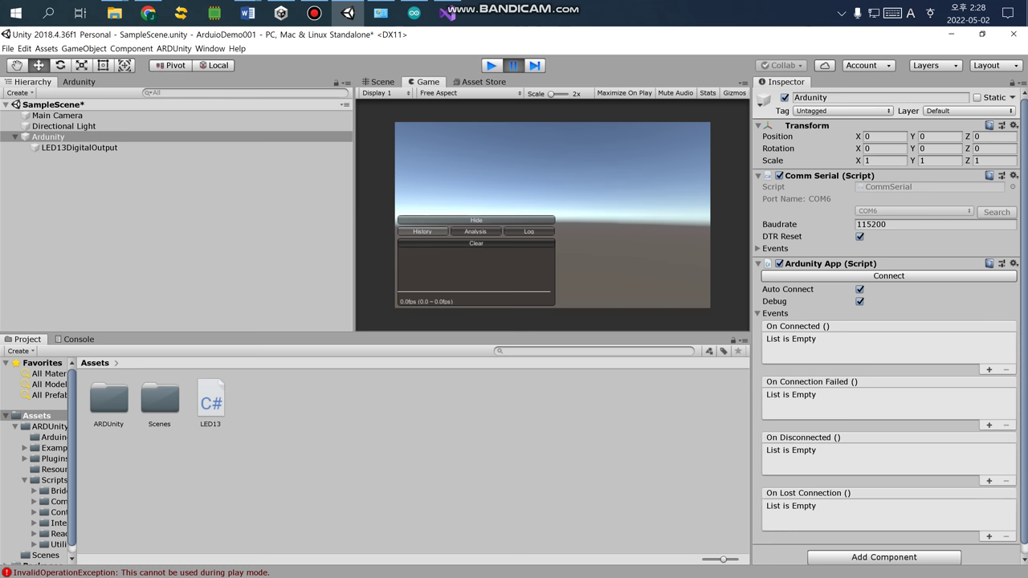
key("ctrl+p")
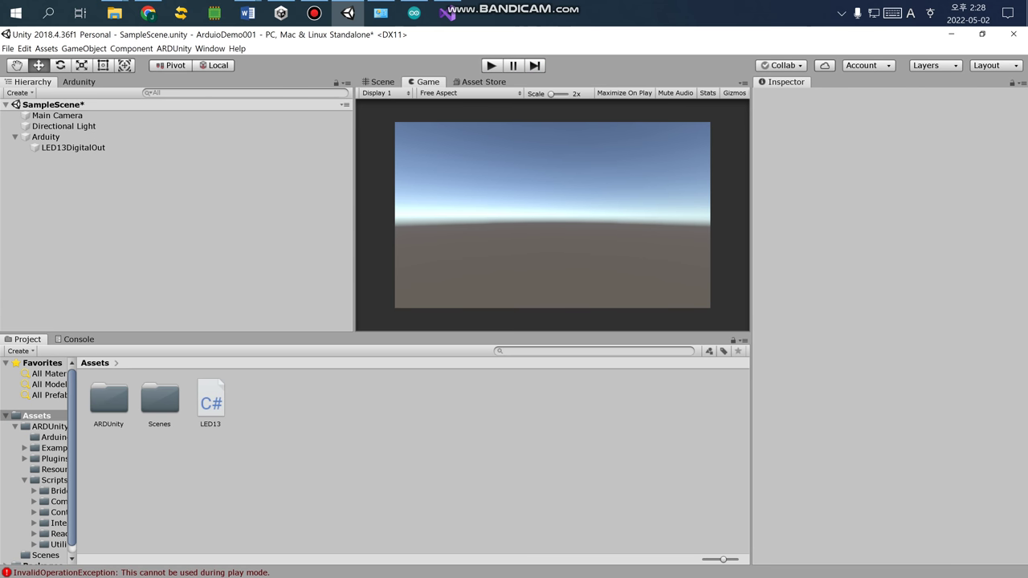
- Select LED13DigitalOut under Arduity and set its output value to HIGH
left_click(46, 136)
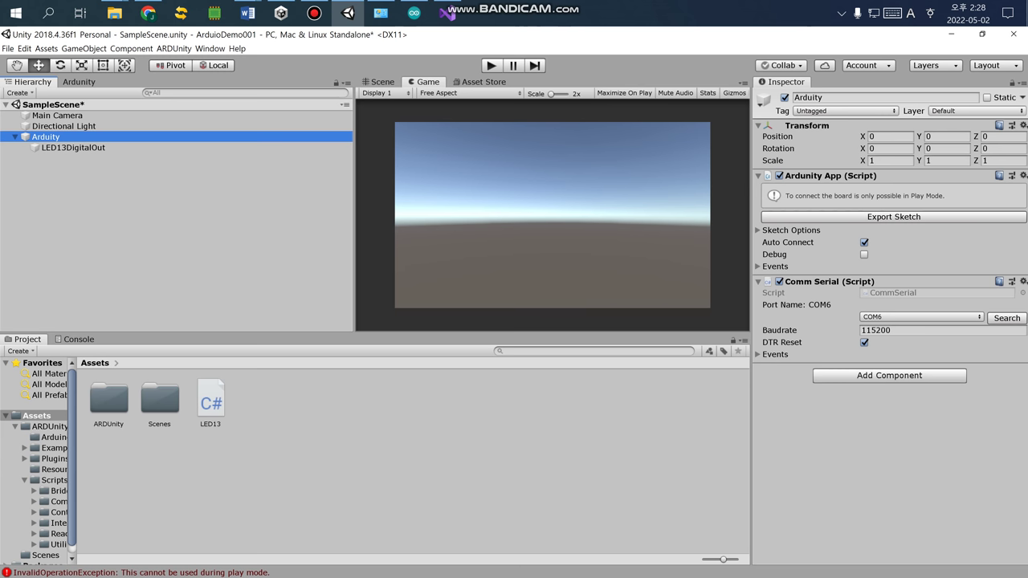
key("Down")
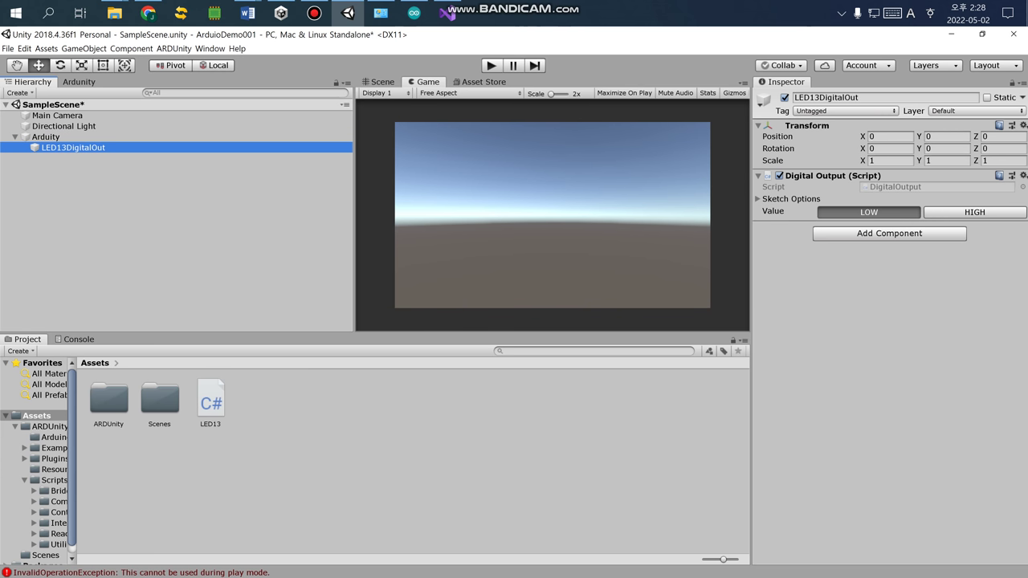
left_click(975, 212)
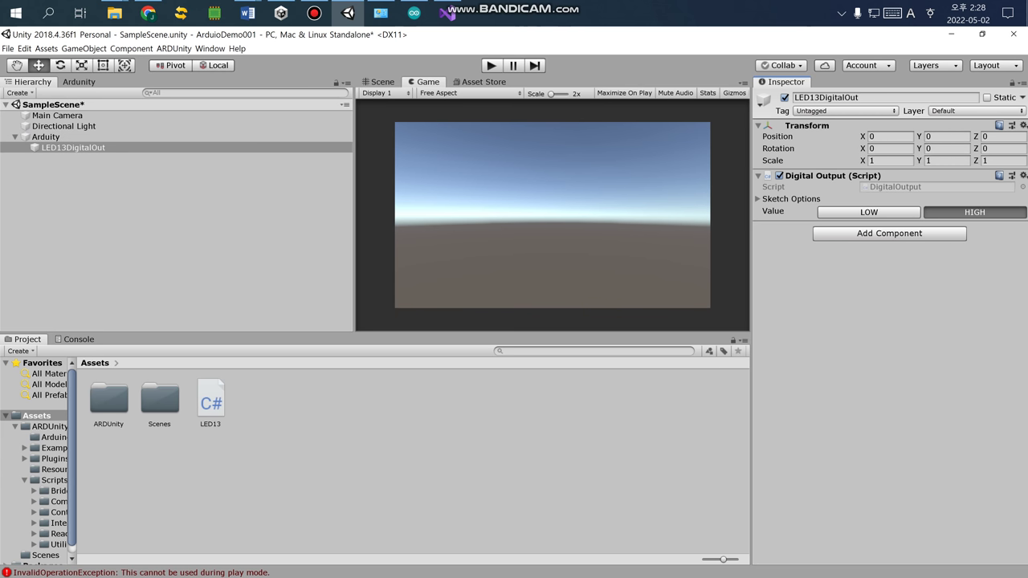
- Tick defaultValue in LED13DigitalOut's Sketch Options on pin 13, then reselect Arduity
left_click(791, 198)
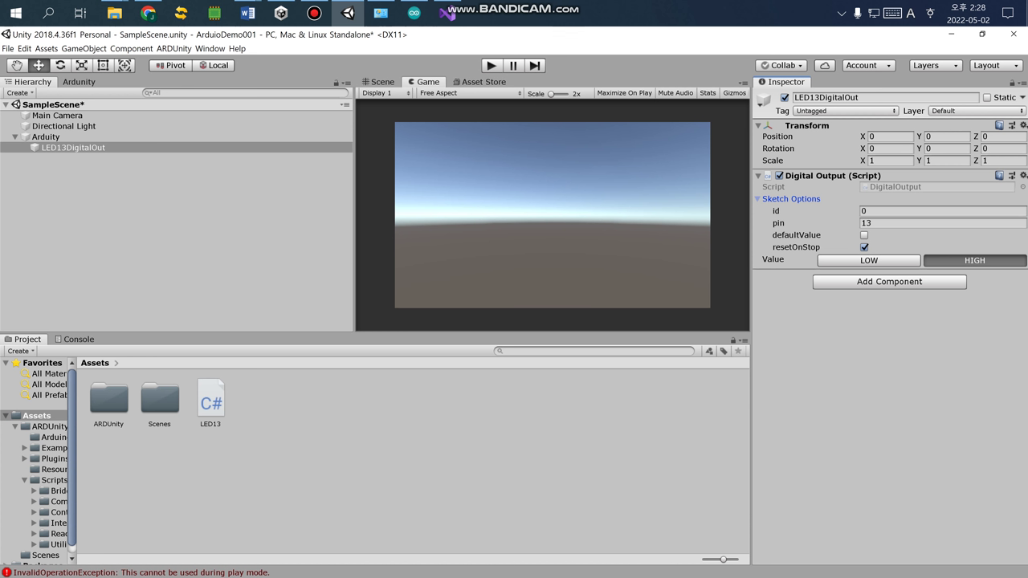
left_click(864, 234)
left_click(46, 137)
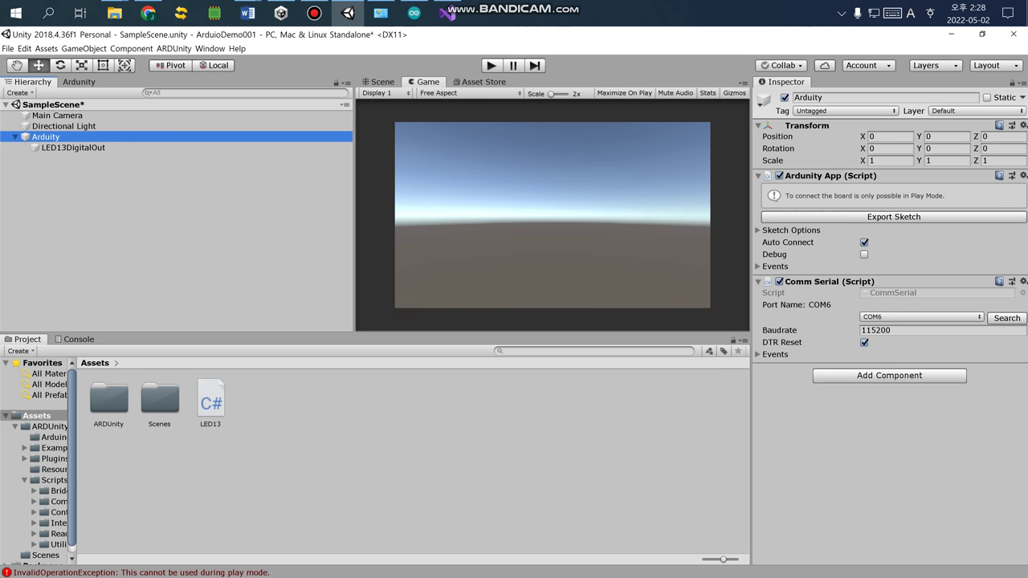
- Export the Arduino sketch as 'arduinoDemoDO13' into the AR VR Studio Course Materials folder
left_click(893, 217)
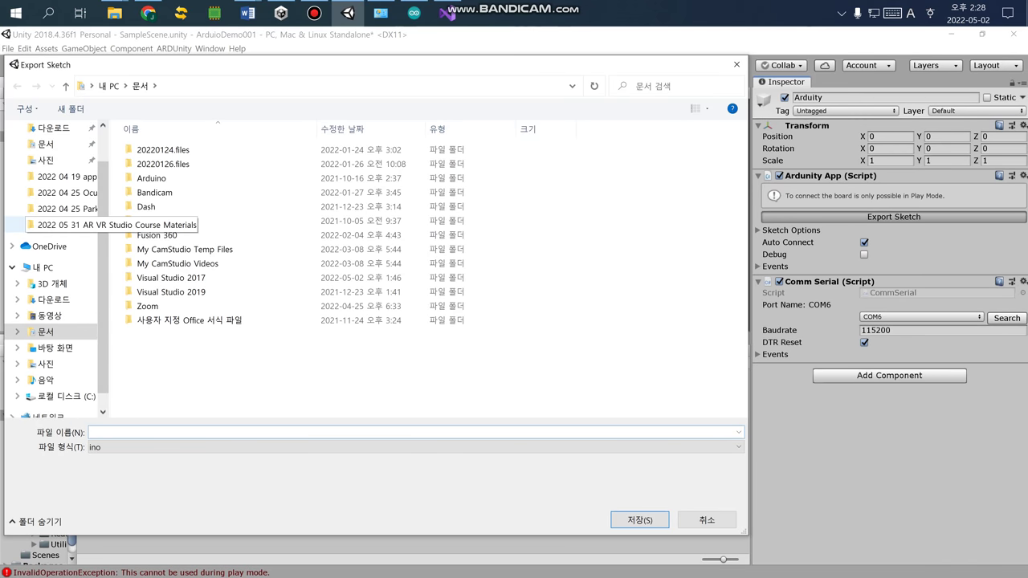
left_click(60, 225)
left_click(321, 432)
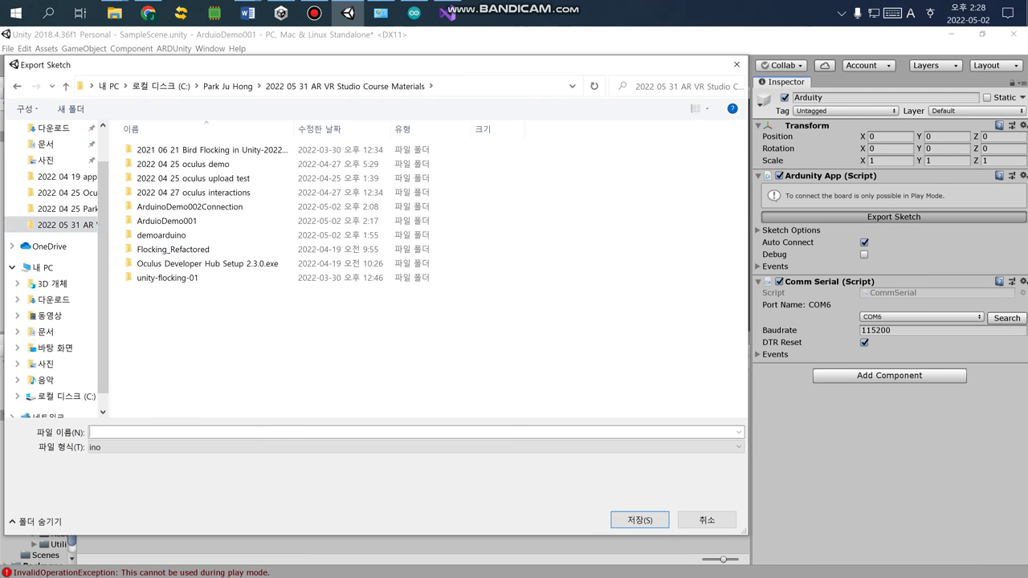
type("ardu")
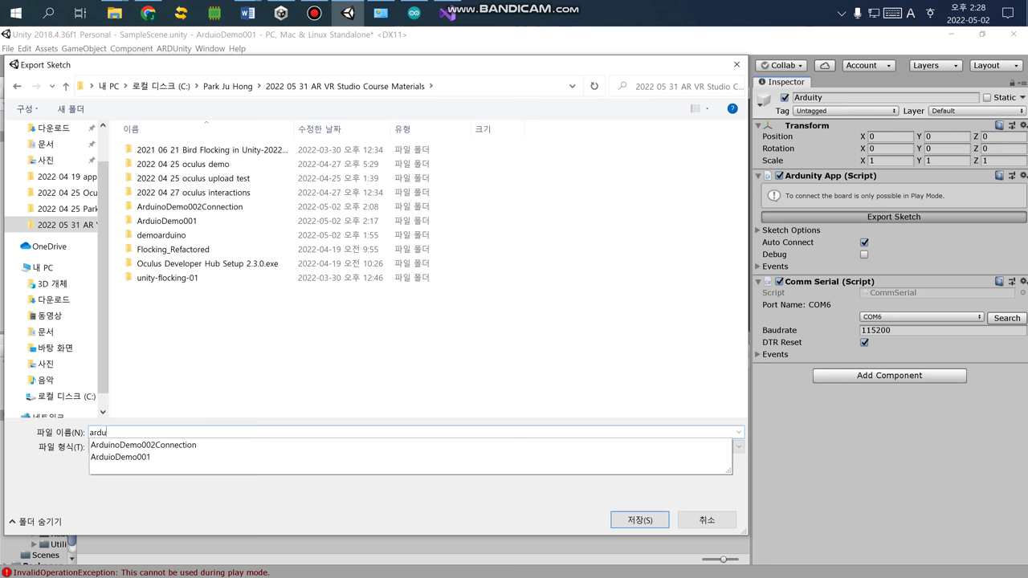
type("ino")
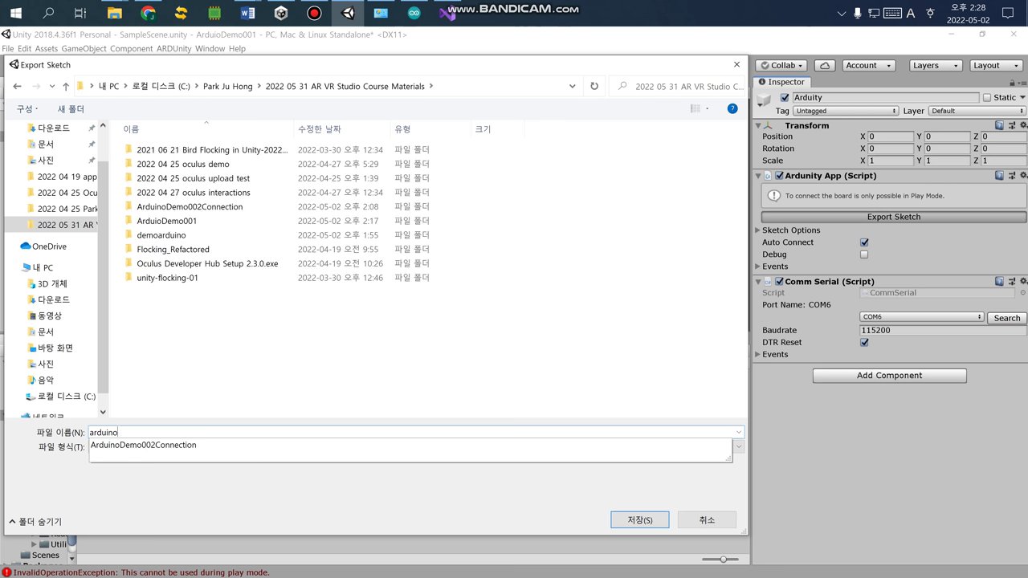
type("DemoDO")
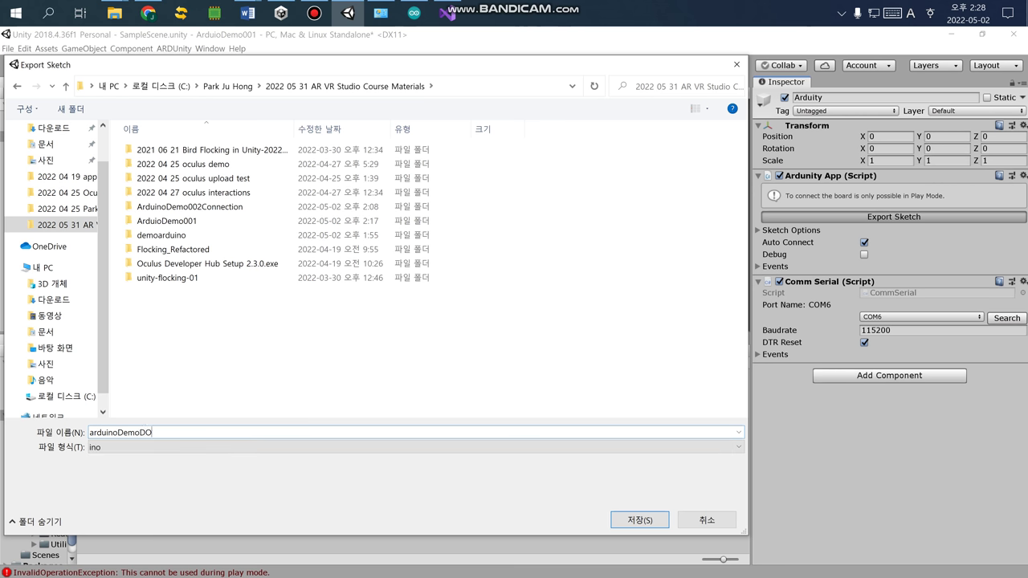
type("13")
key("Return")
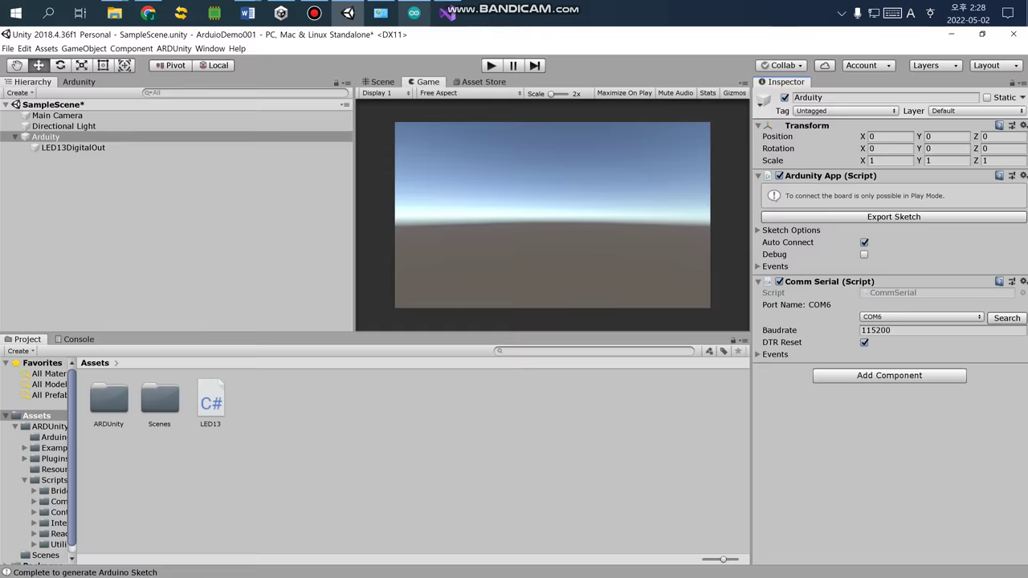
- Close the old Arduino IDE window, then open arduinoDemoDO13.ino from the course materials folder
left_click(413, 13)
left_click(936, 53)
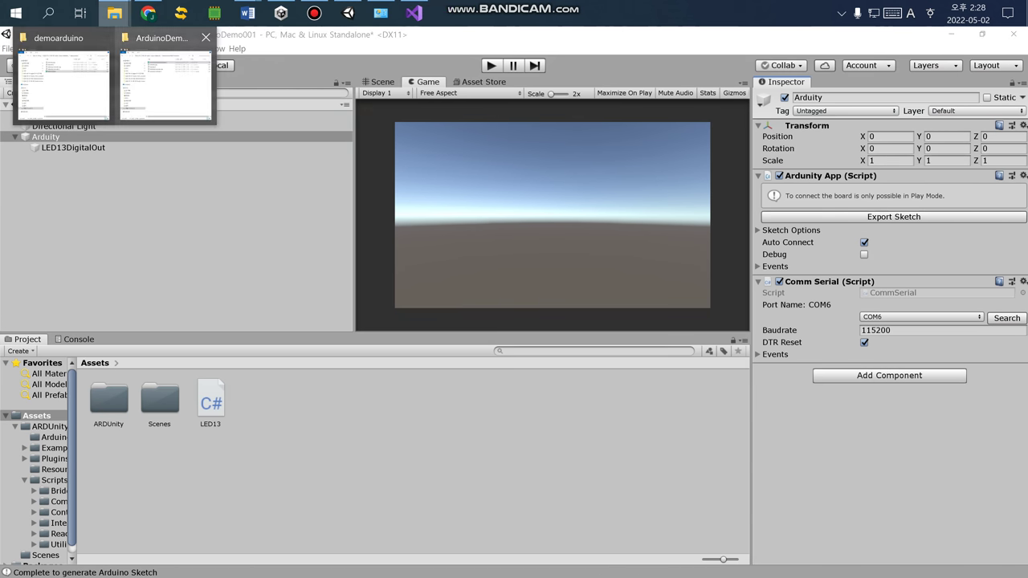
left_click(166, 76)
left_click(610, 135)
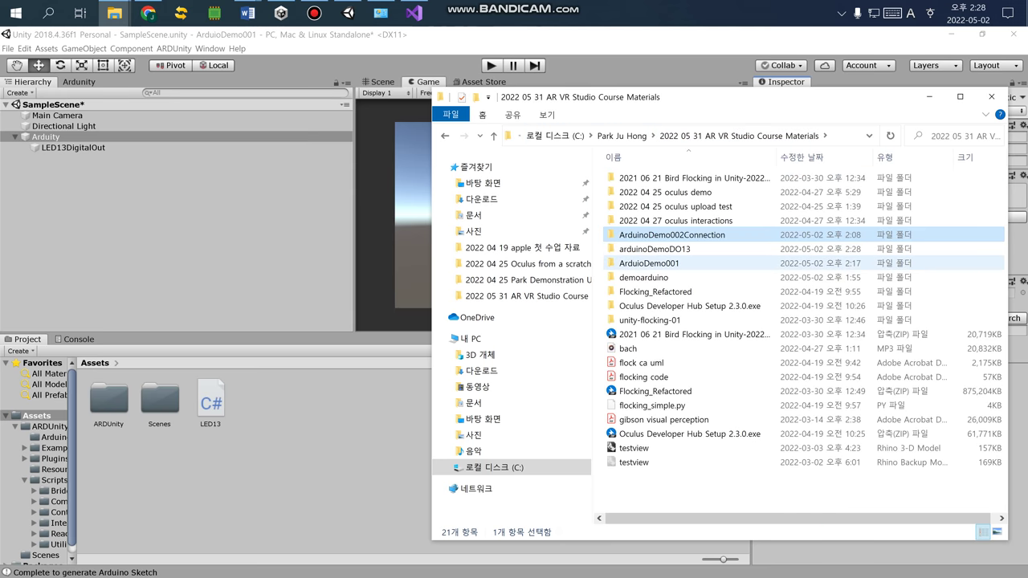
left_click(652, 249)
double_click(652, 249)
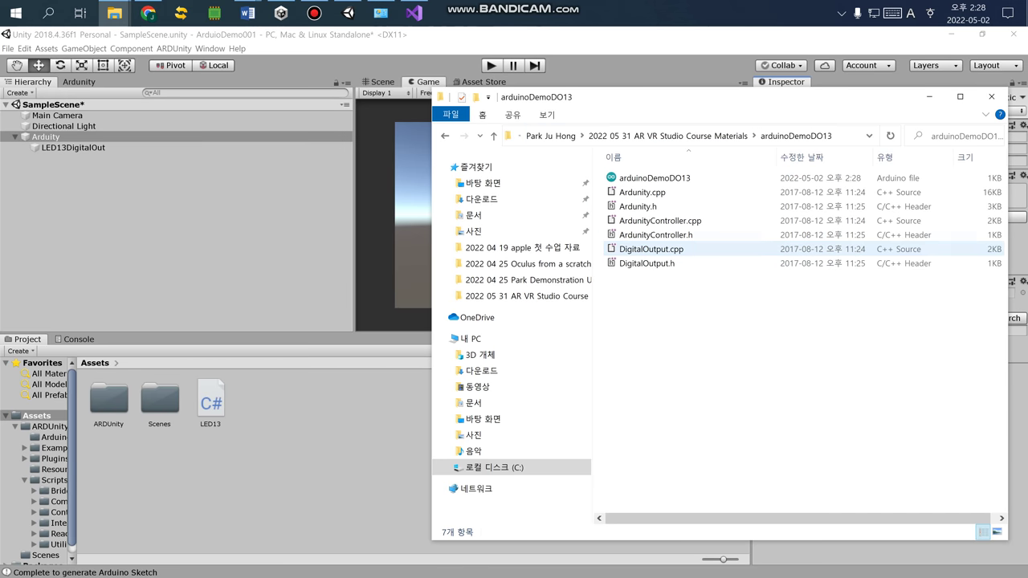
double_click(652, 177)
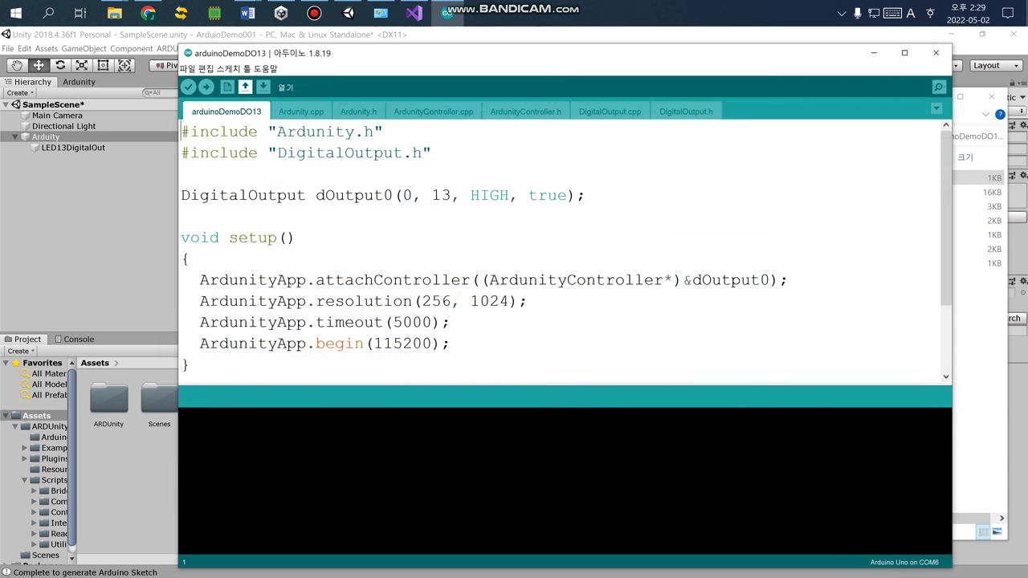
- Confirm Arduino Uno on COM6 and upload; after the COM6 port error, return to Unity
left_click(246, 68)
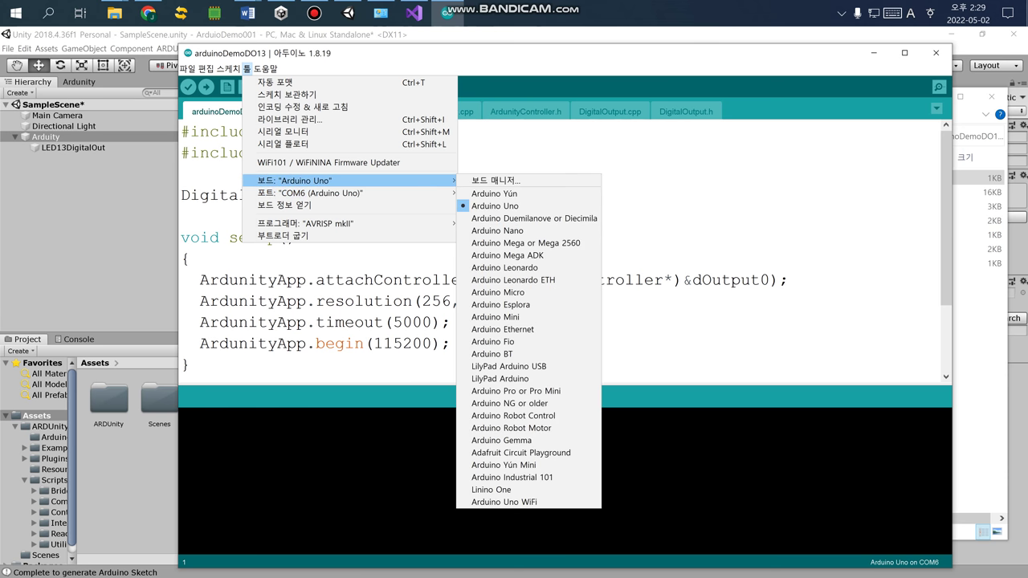
left_click(207, 87)
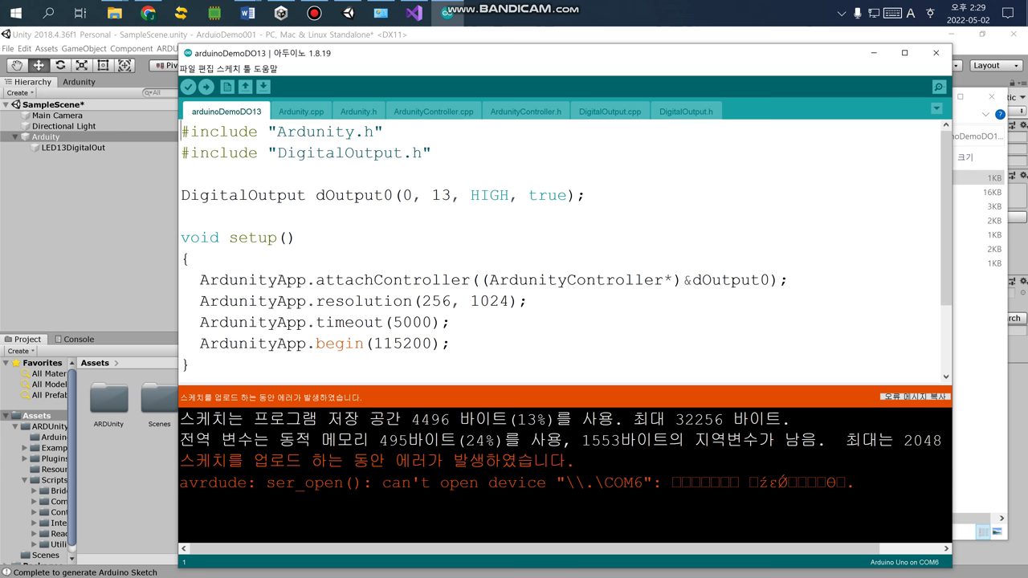
mouse_move(348, 13)
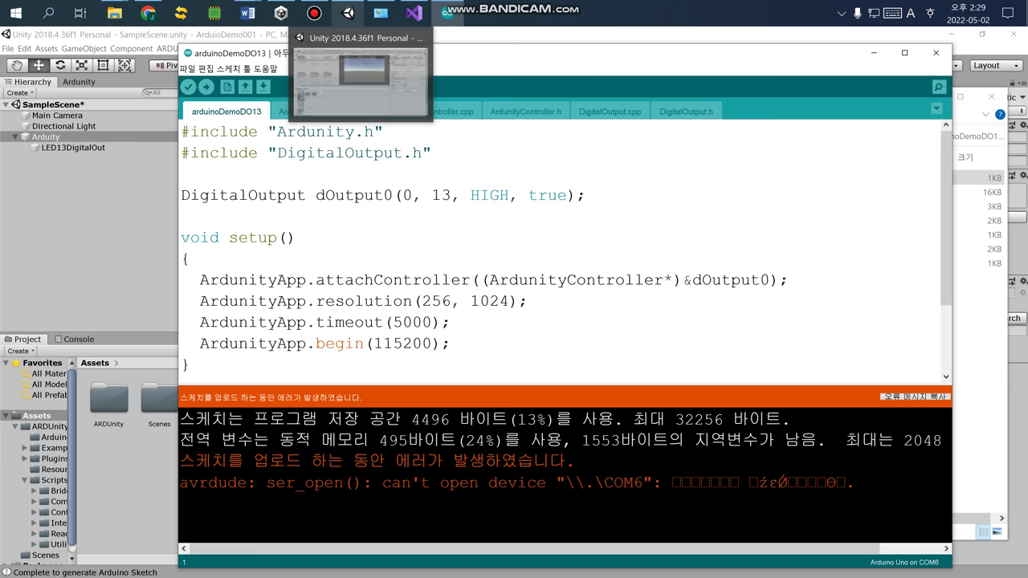
left_click(348, 13)
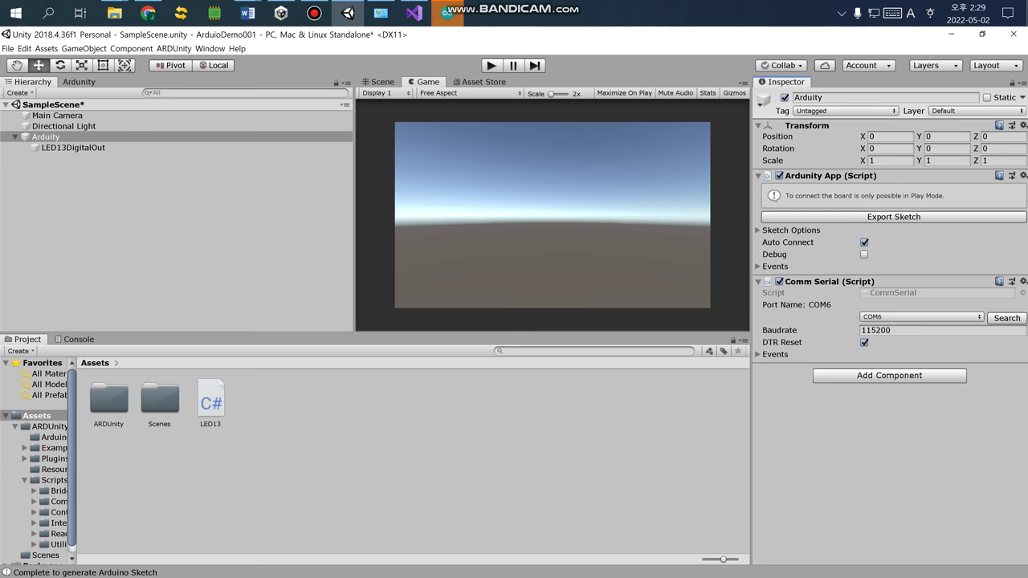
- Remove the CommSocket link, then the CommSerial node, from the Ardunity graph
left_click(79, 81)
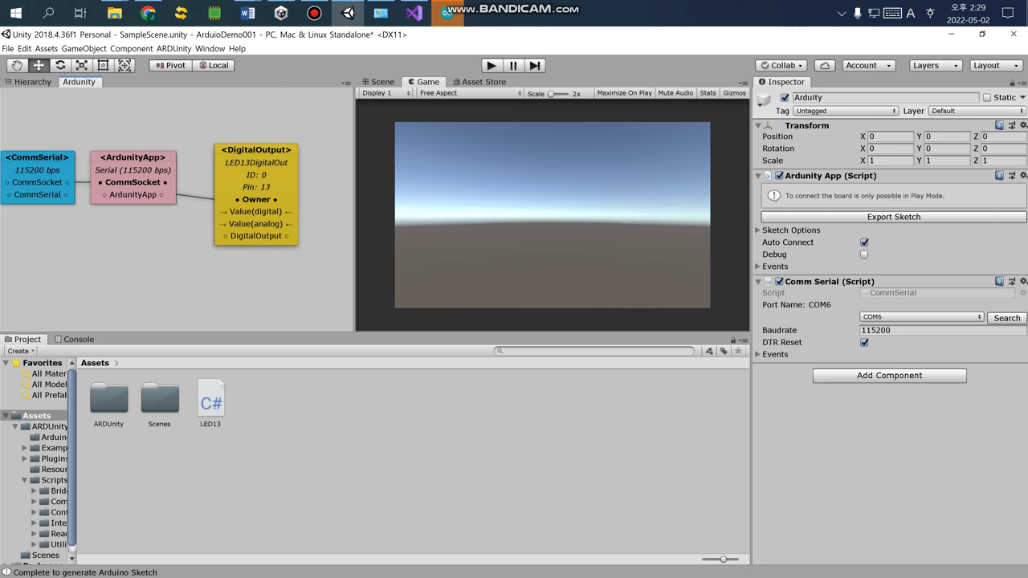
right_click(119, 184)
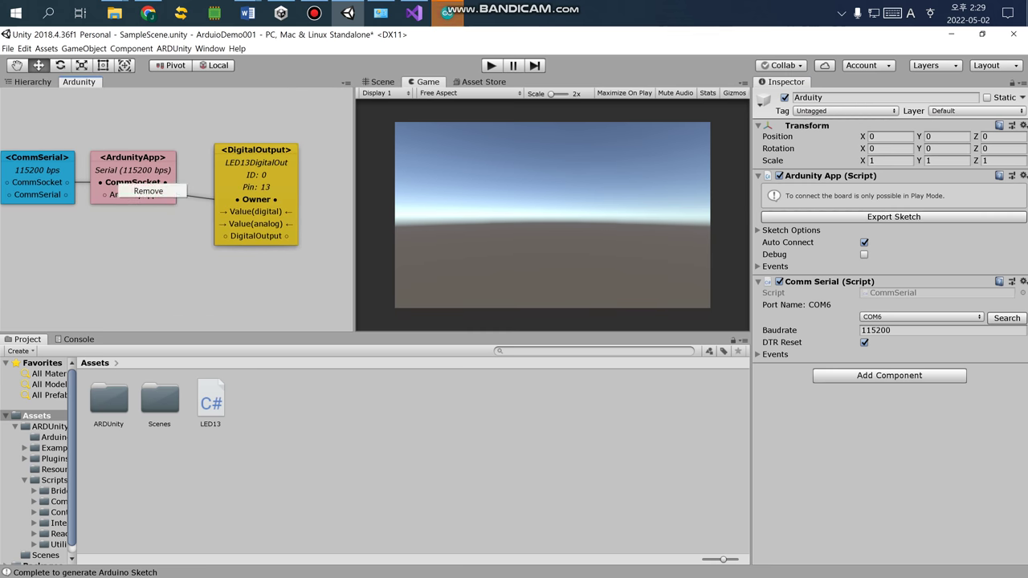
left_click(148, 191)
right_click(41, 182)
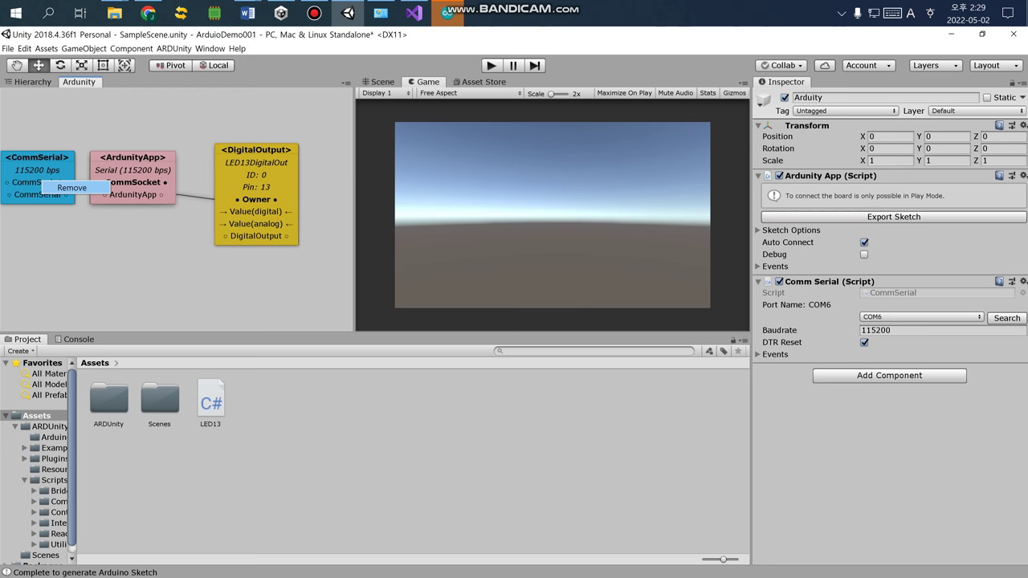
left_click(72, 187)
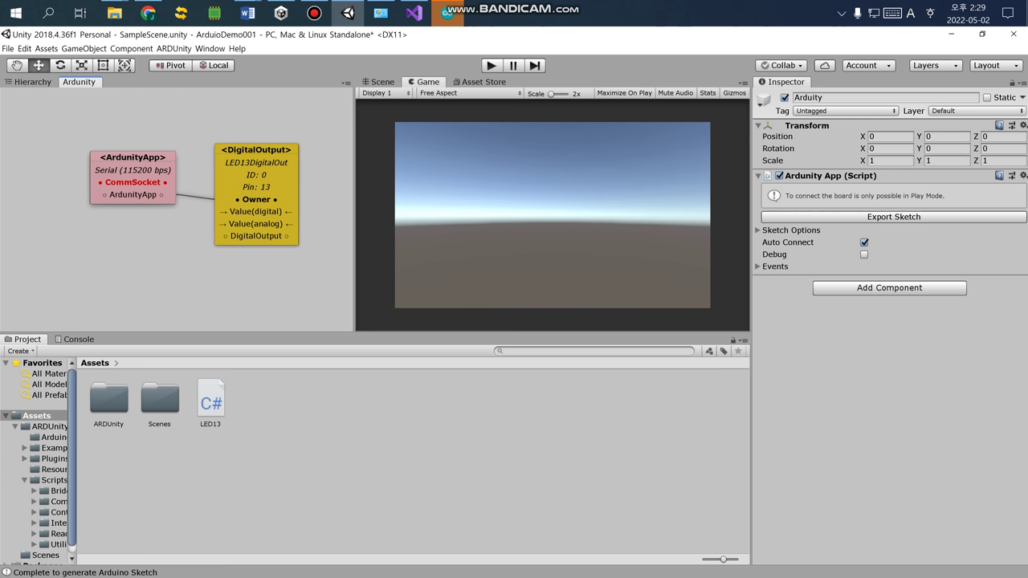
- Retry the Arduino IDE upload, which fails on COM6 again, and return to Unity
left_click(448, 13)
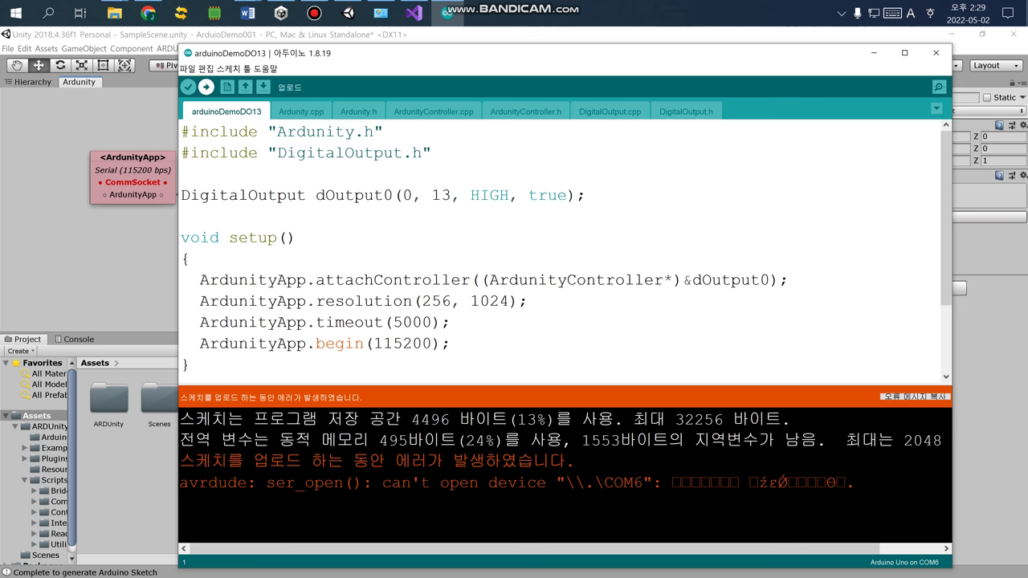
left_click(207, 87)
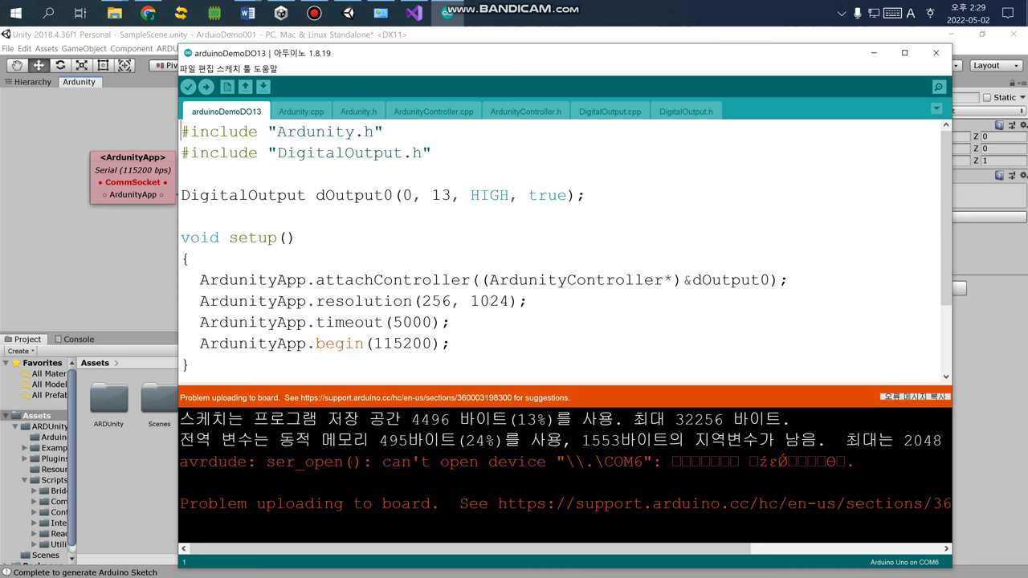
left_click_drag(265, 53, 180, 206)
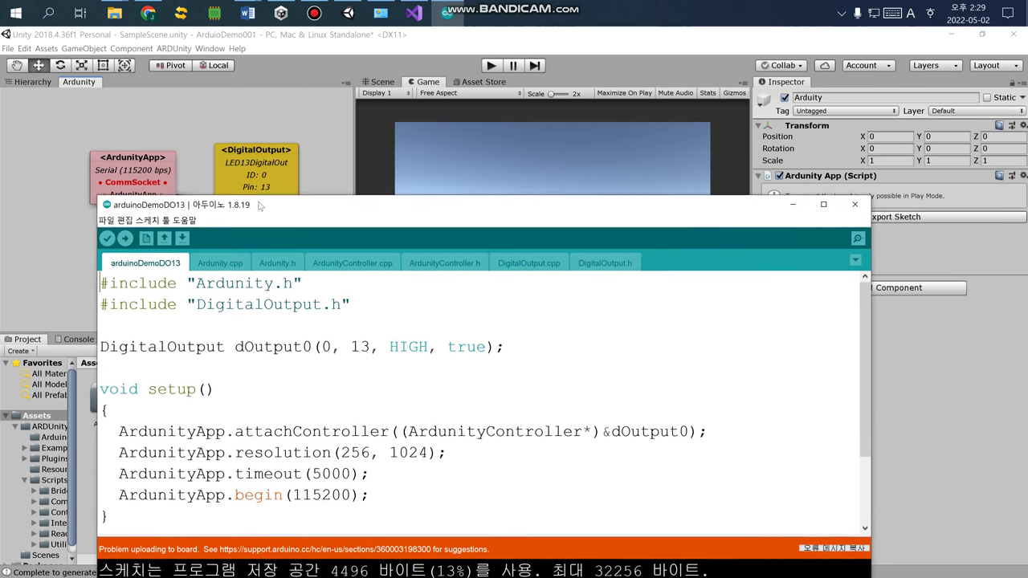
key("alt+Tab")
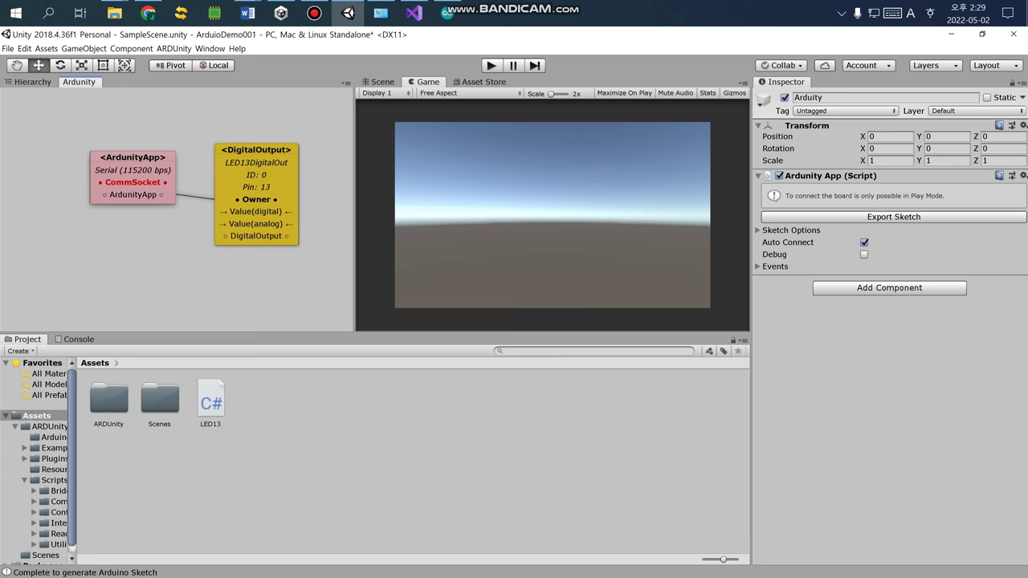
- Reopen the Hierarchy and select the Arduity object in rename mode
left_click(32, 82)
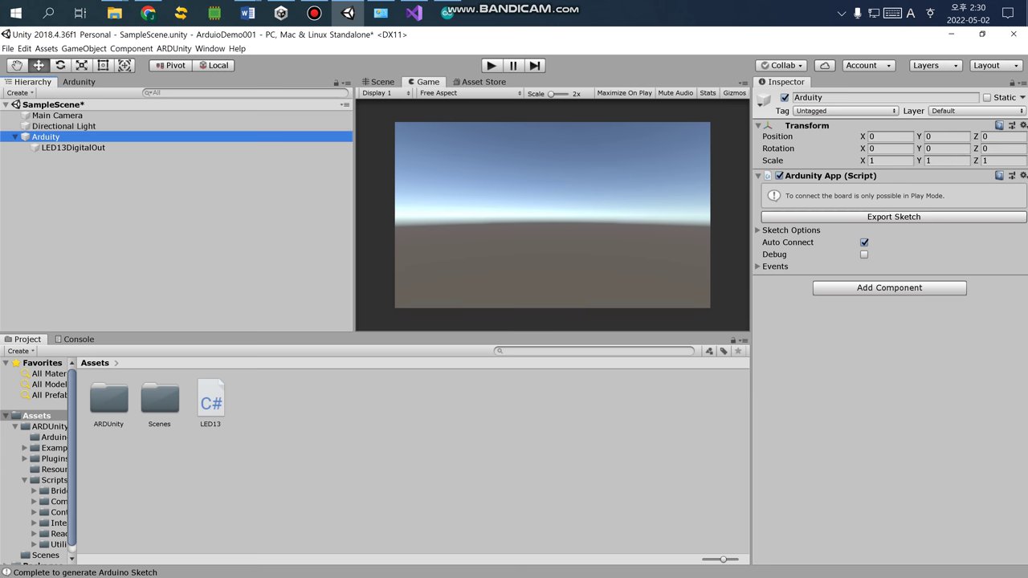
key("F2")
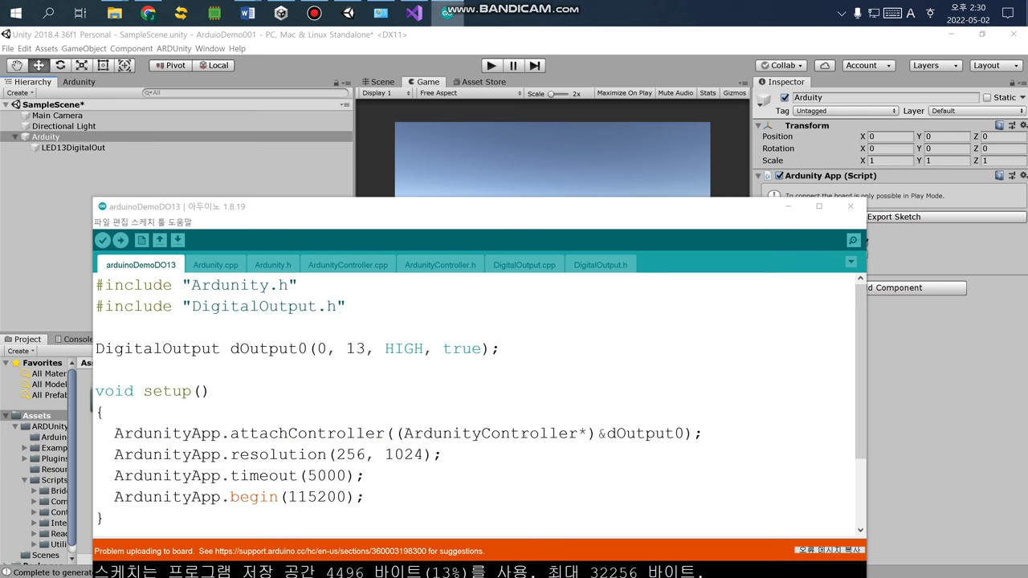
- Upload arduinoDemoDO13 with Ctrl+U and move the window to watch 'Done uploading'
key("ctrl+u")
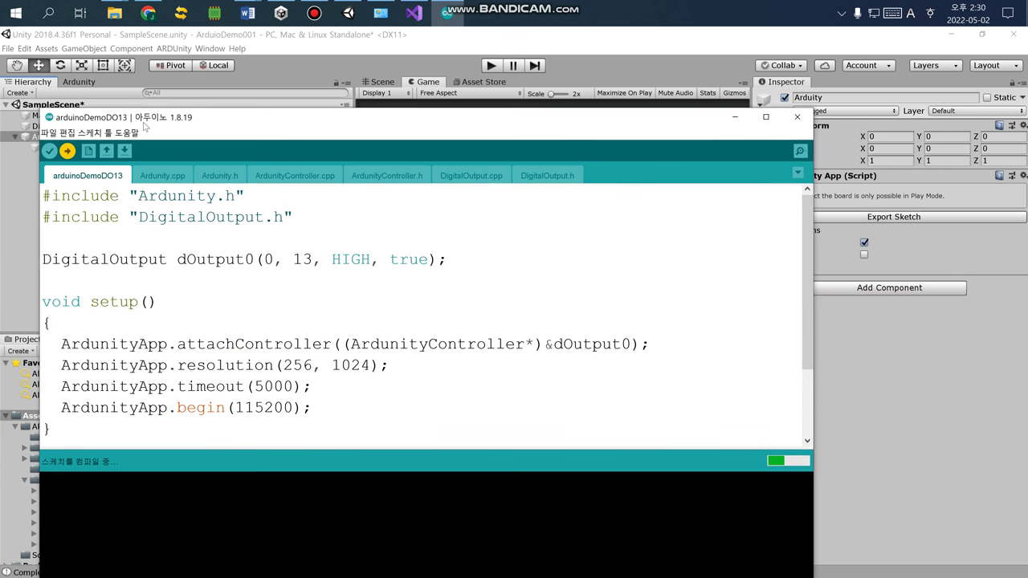
left_click_drag(449, 207, 391, 102)
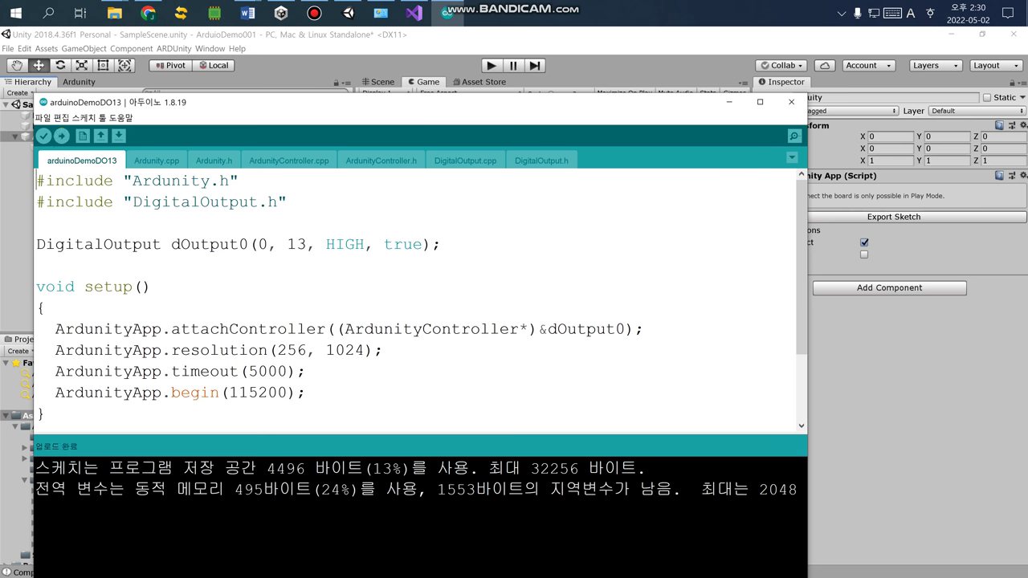
- Back in Unity's Ardunity graph, add an ARDUnity CommSerial component to the Ardunity object
left_click(791, 102)
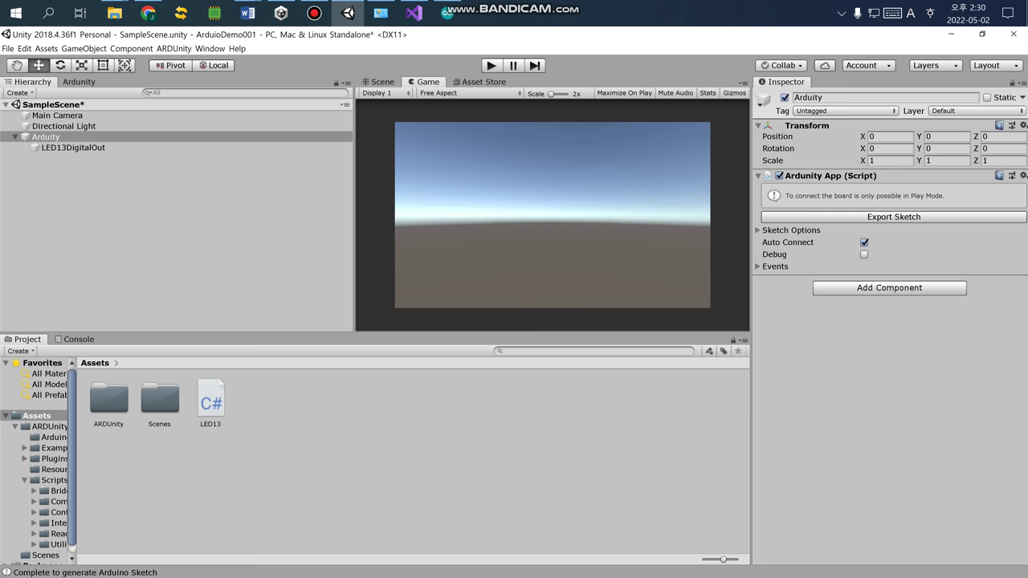
left_click(79, 82)
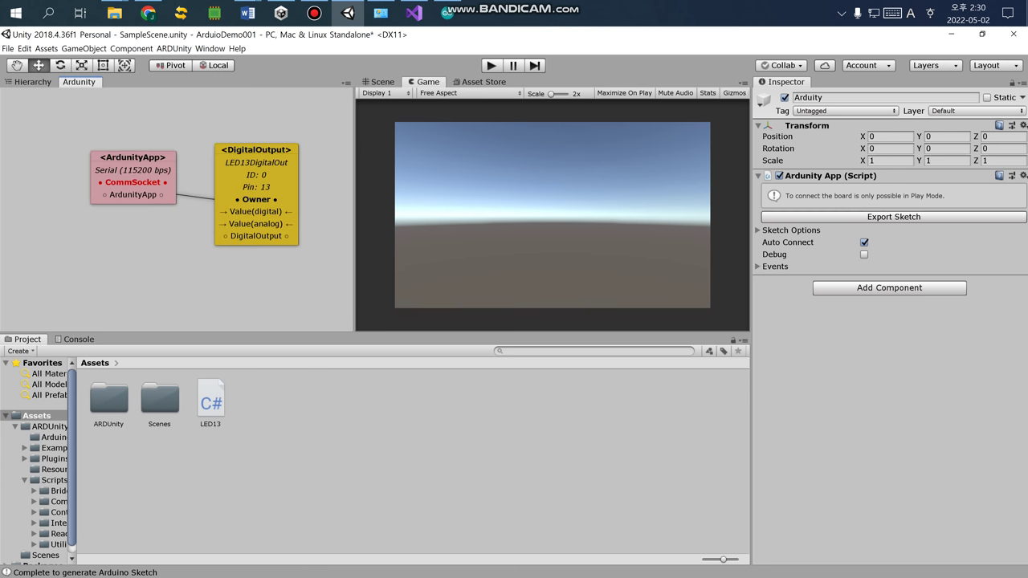
left_click(889, 288)
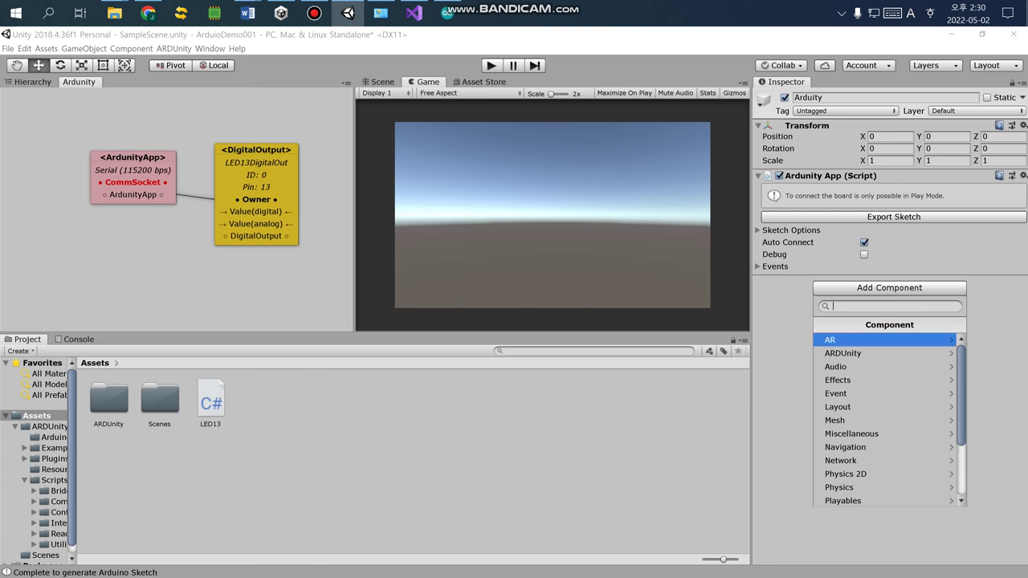
left_click(843, 351)
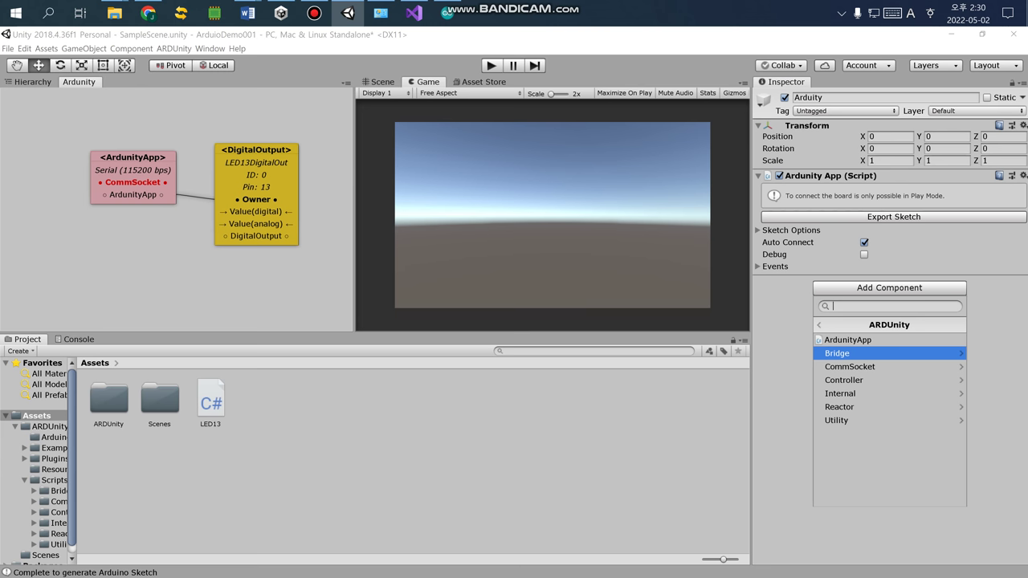
left_click(850, 366)
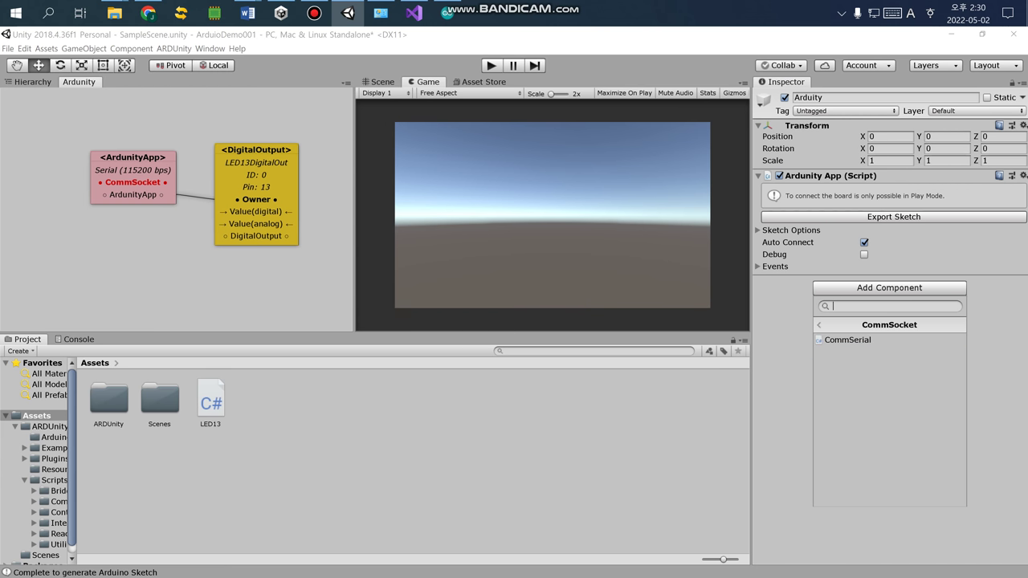
left_click(843, 340)
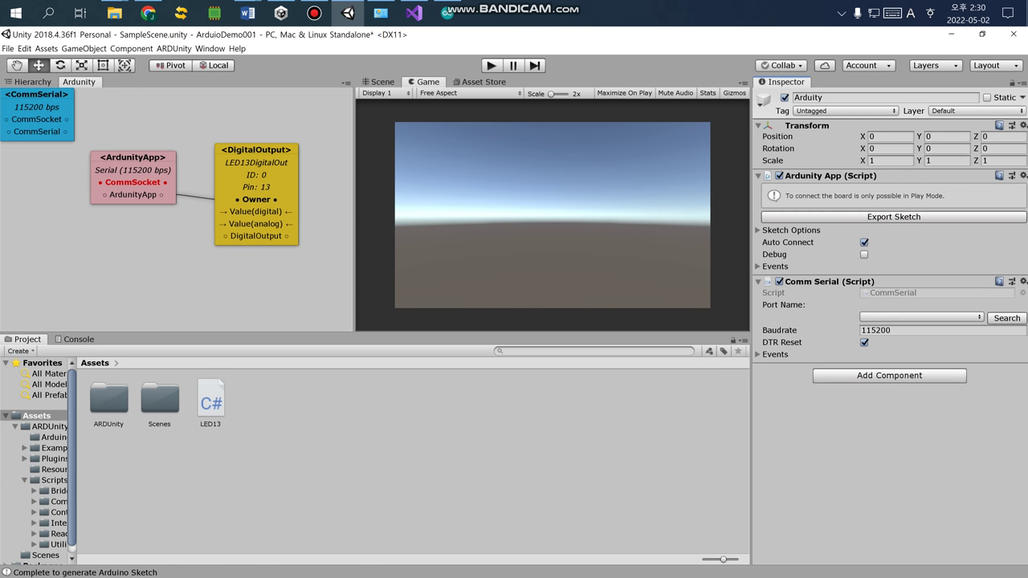
- Set CommSerial's port to COM6 and link ArdunityApp's CommSocket to the CommSerial node
left_click(1006, 318)
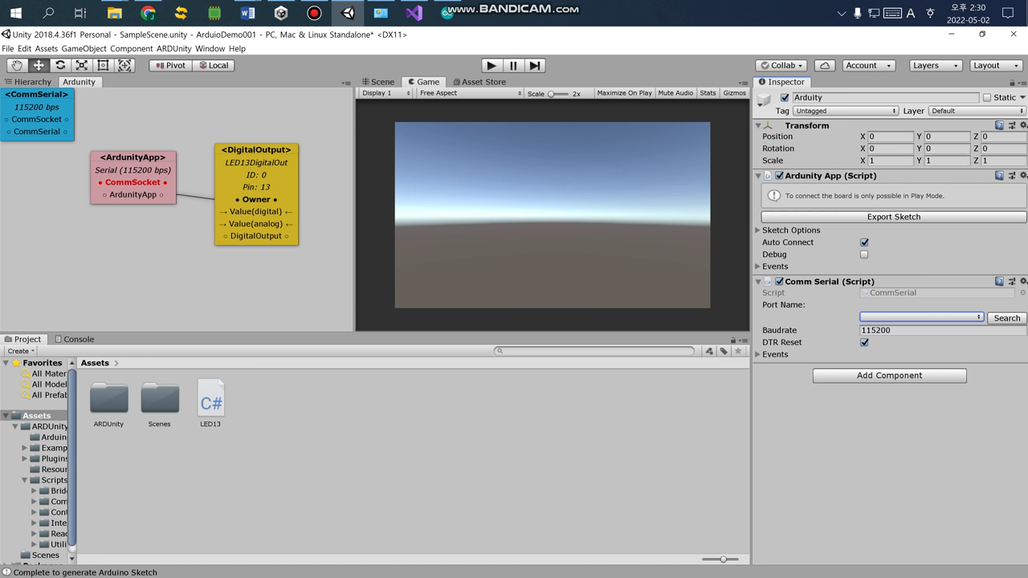
left_click(921, 317)
left_click(879, 354)
mouse_move(37, 94)
left_mouse_down()
mouse_move(46, 163)
mouse_move(119, 251)
mouse_move(217, 263)
mouse_move(250, 99)
left_mouse_up()
mouse_move(165, 183)
left_mouse_down()
mouse_move(190, 170)
mouse_move(218, 125)
left_mouse_up()
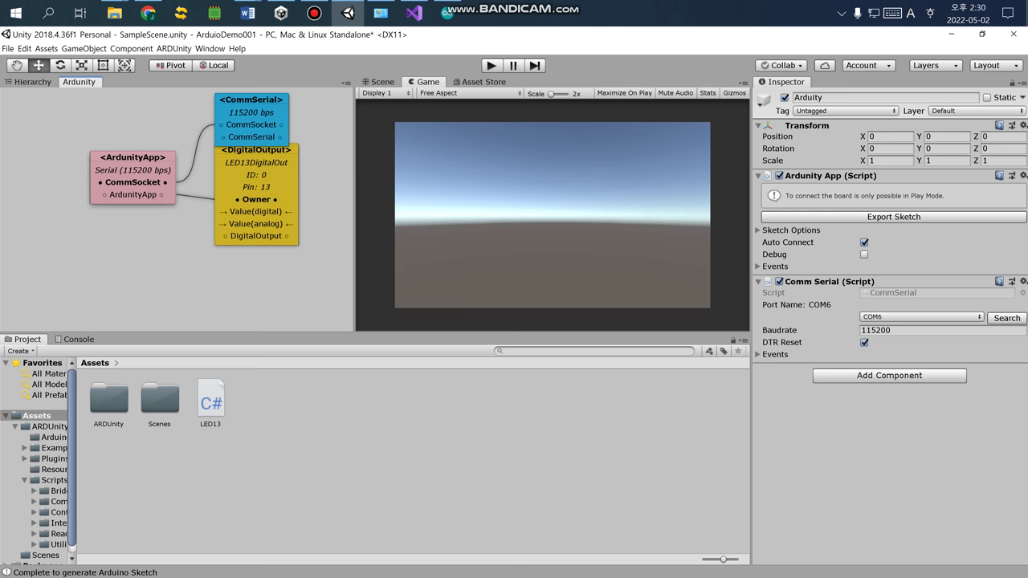
- Start Play mode with the Debug overlay on and select LED13DigitalOut in the Hierarchy
left_click(491, 65)
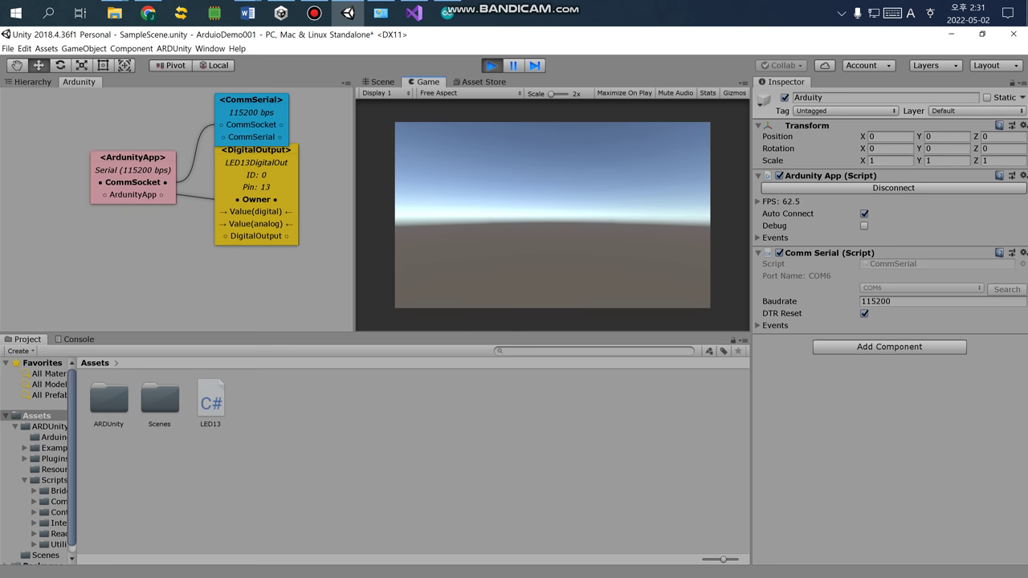
left_click(864, 226)
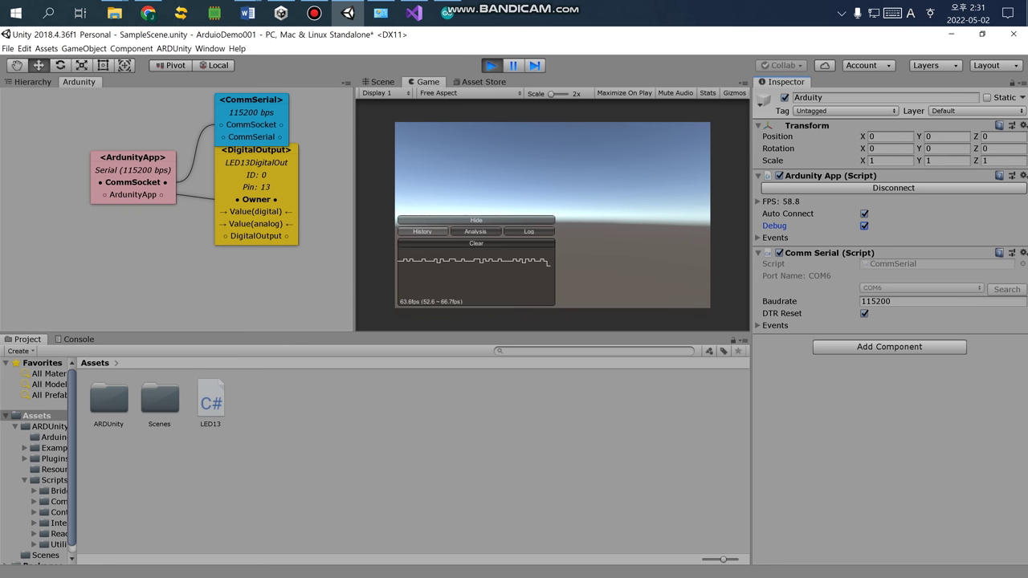
left_click(32, 82)
left_click(73, 148)
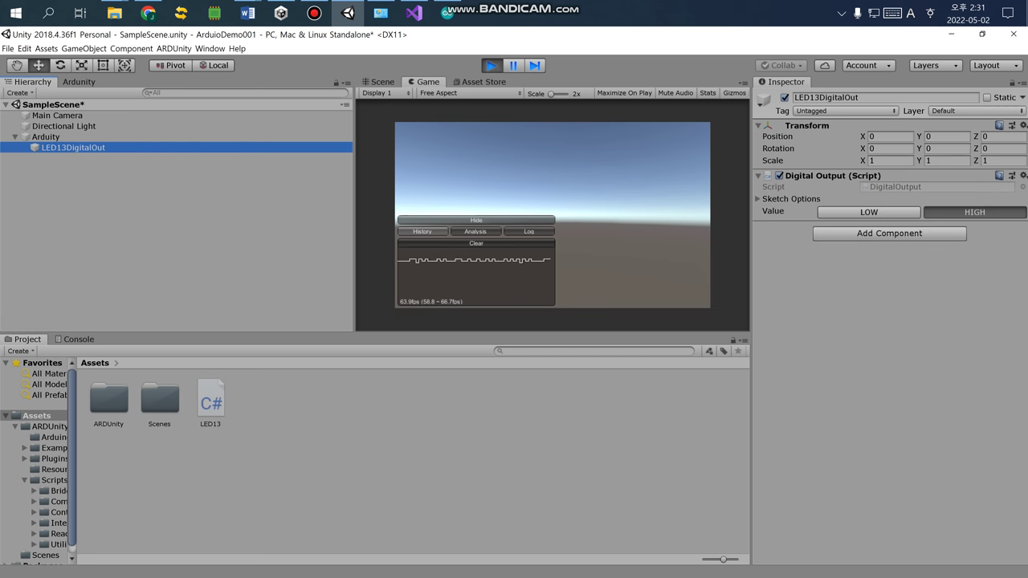
- Switch LED13DigitalOut's Value to LOW, then back to HIGH
left_click(869, 212)
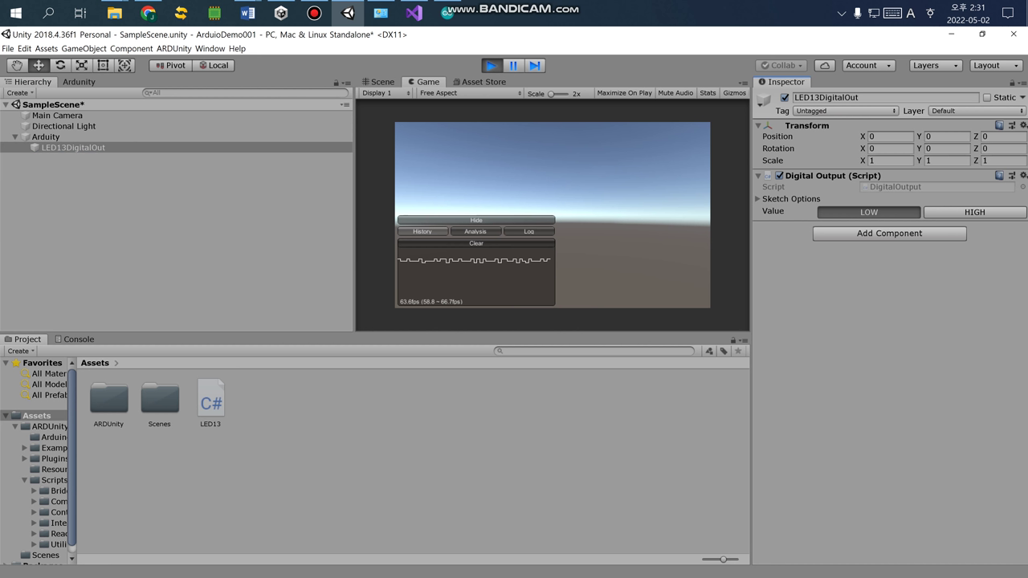
left_click(975, 212)
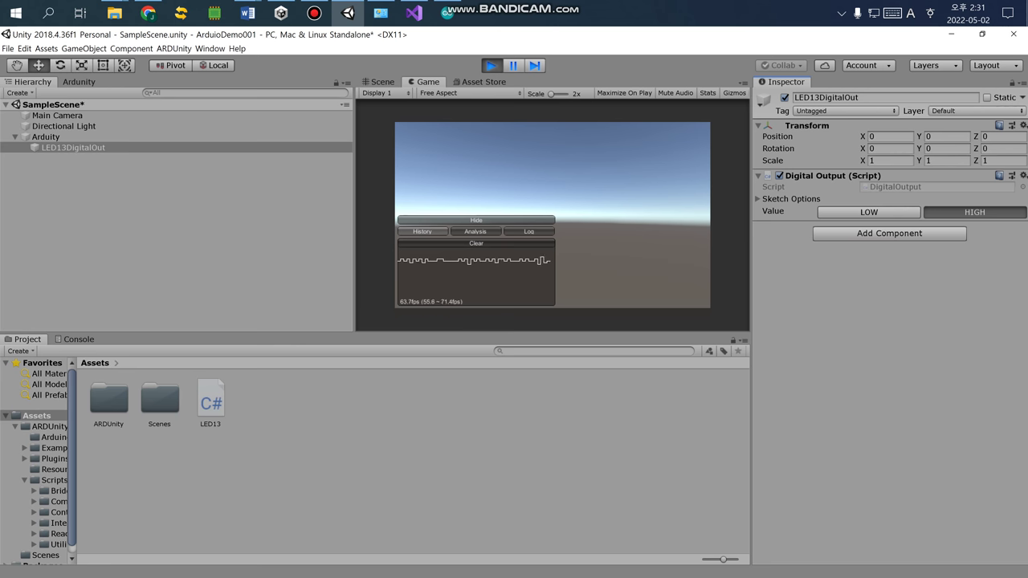
left_click(314, 13)
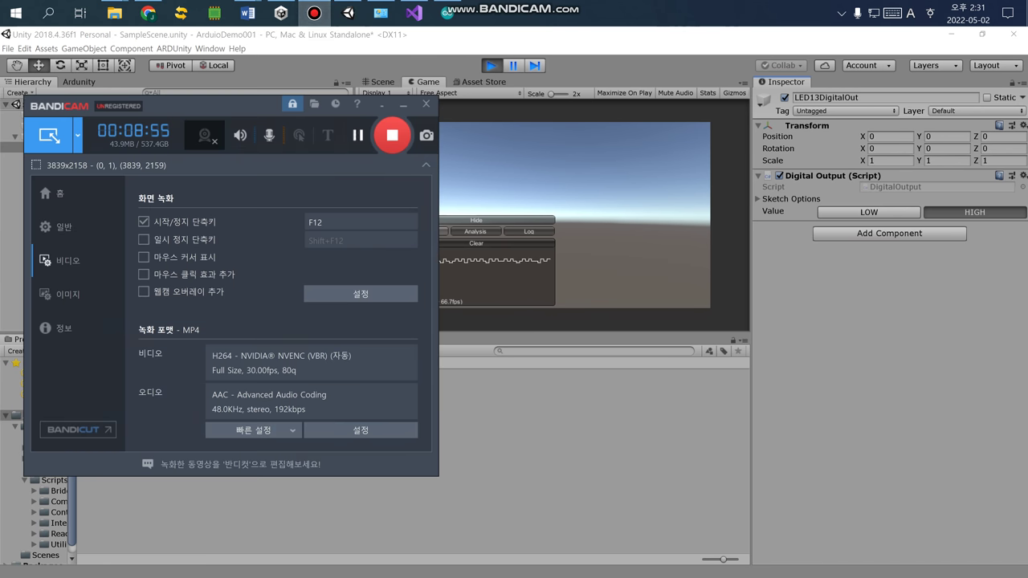